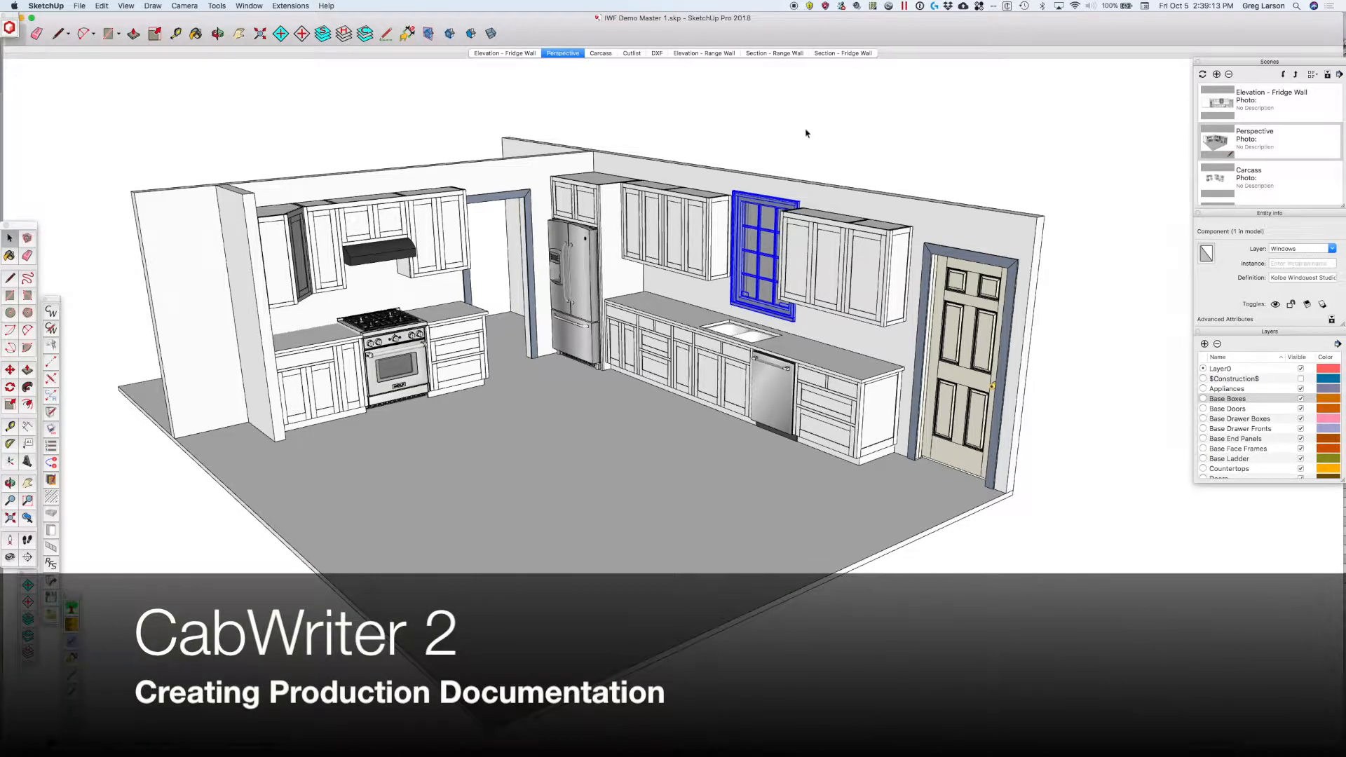
- Deselect the window in the kitchen model and reach for the file commands
left_click(807, 133)
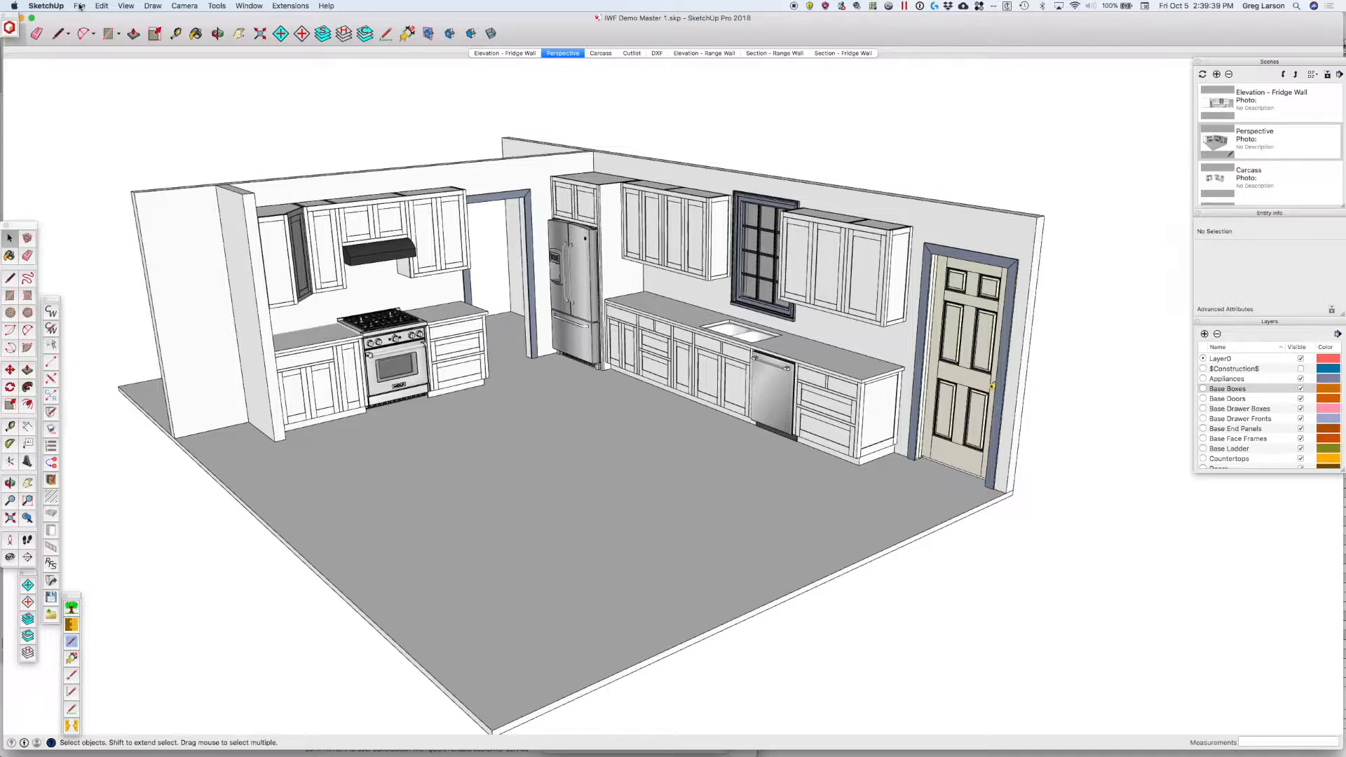
left_click(79, 6)
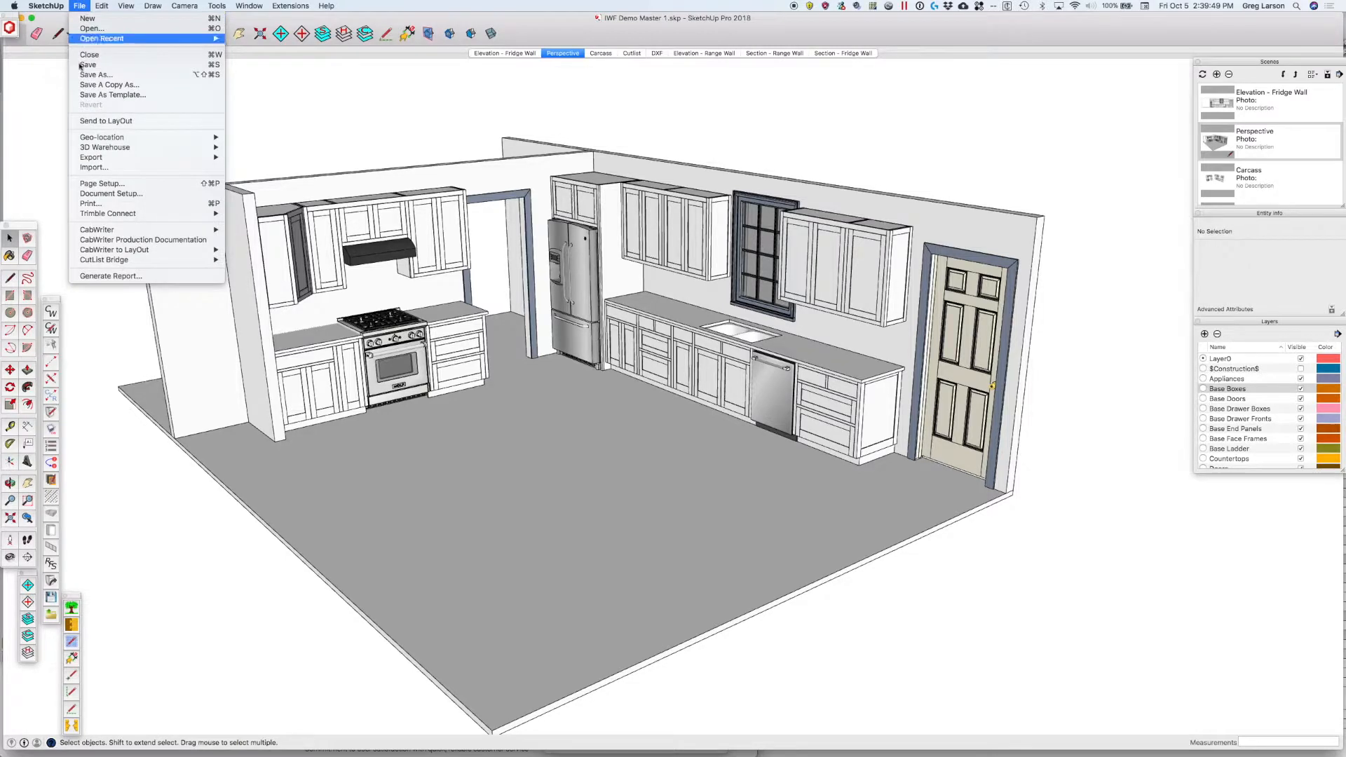
left_click(93, 241)
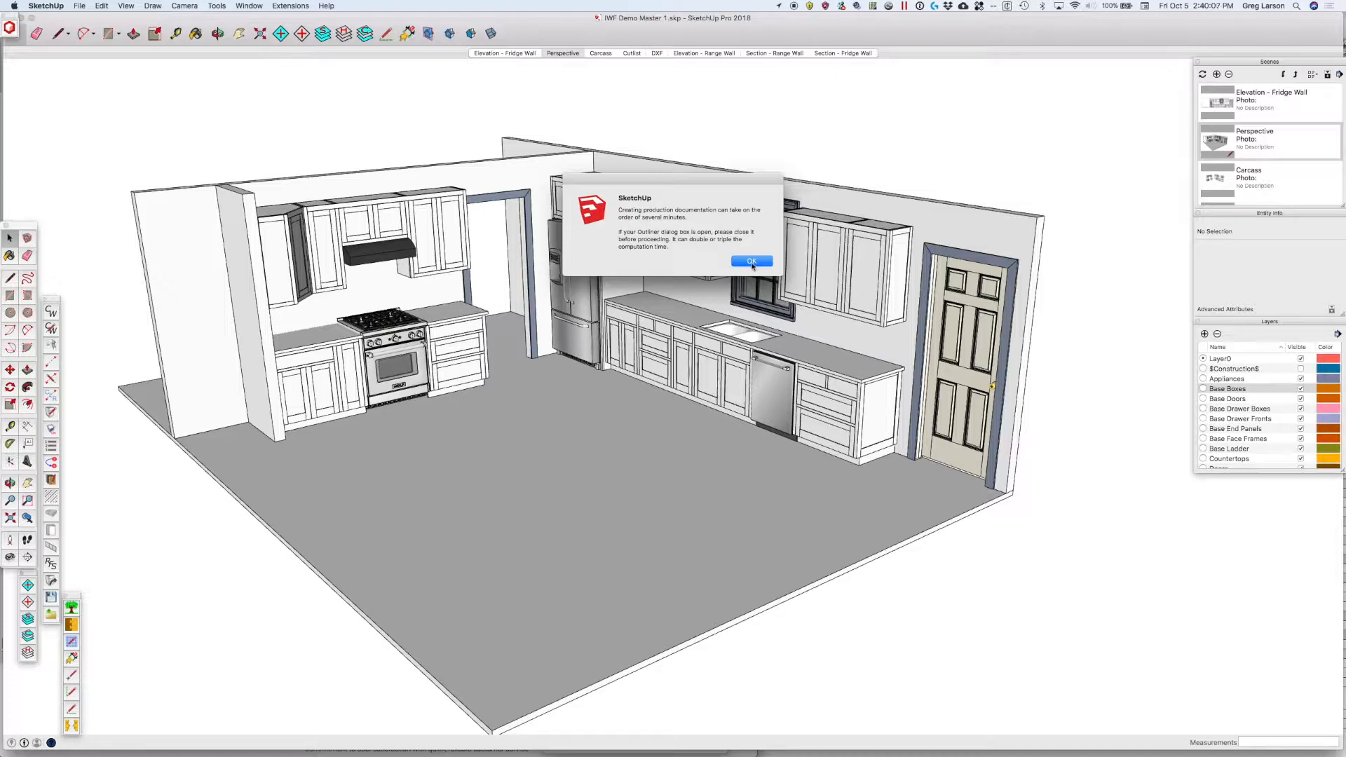
left_click(753, 263)
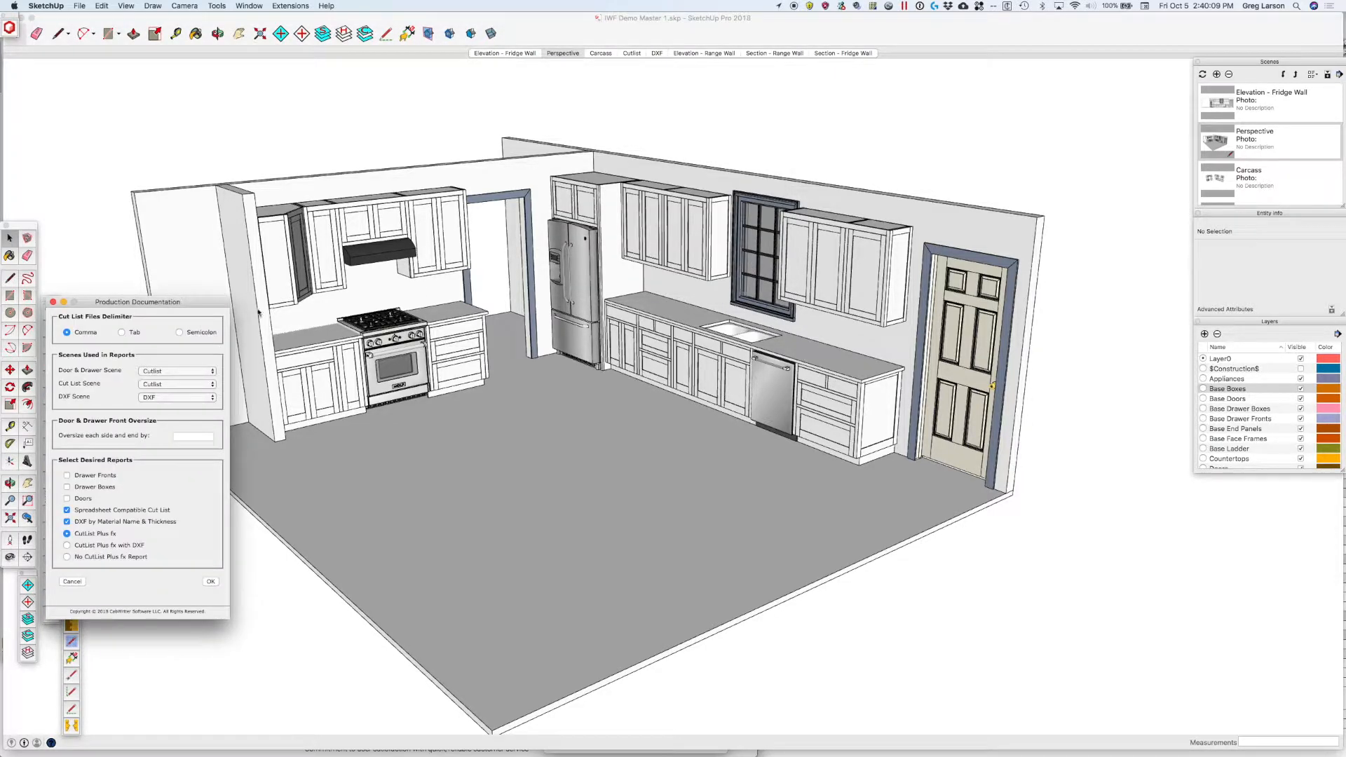
left_click_drag(145, 307, 146, 157)
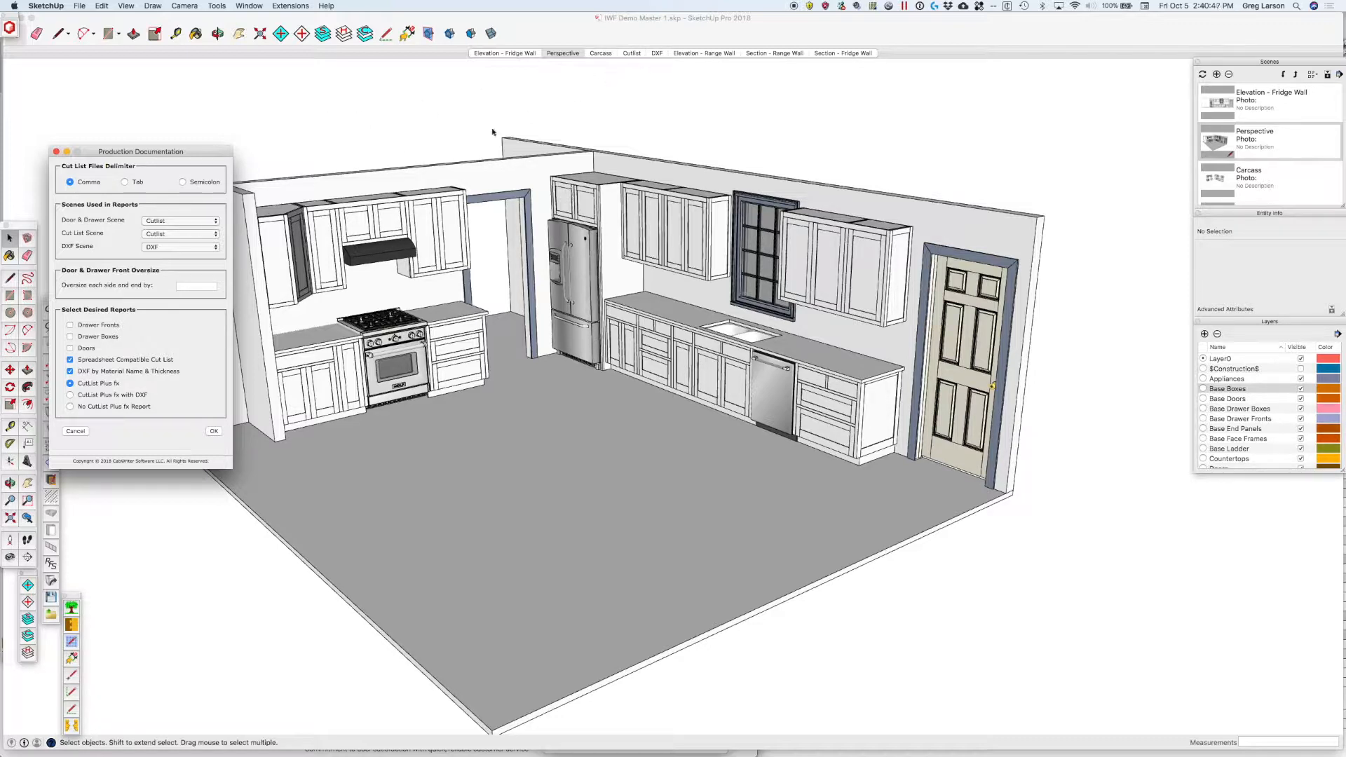
left_click(57, 151)
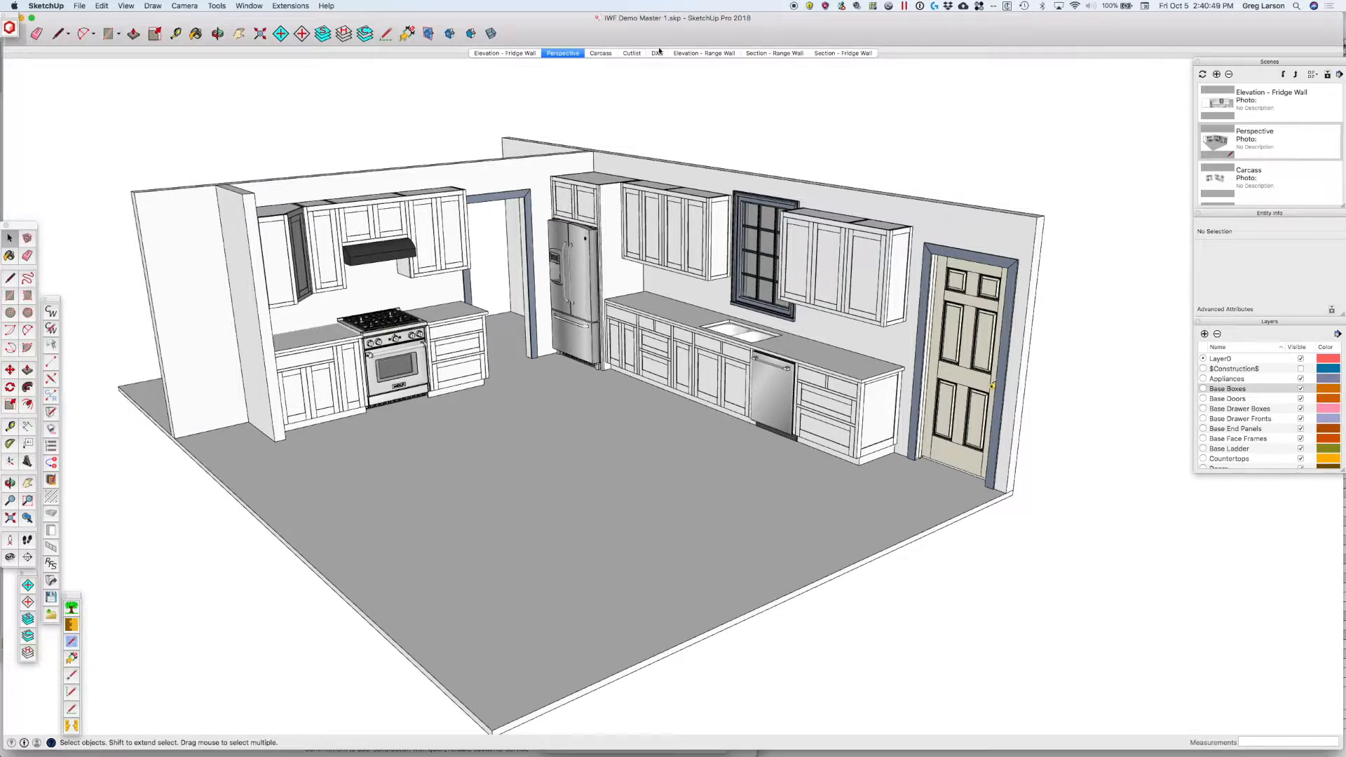
- Step through the Cutlist scene to the DXF scene of bare cabinet boxes, then reach for the file commands
left_click(632, 52)
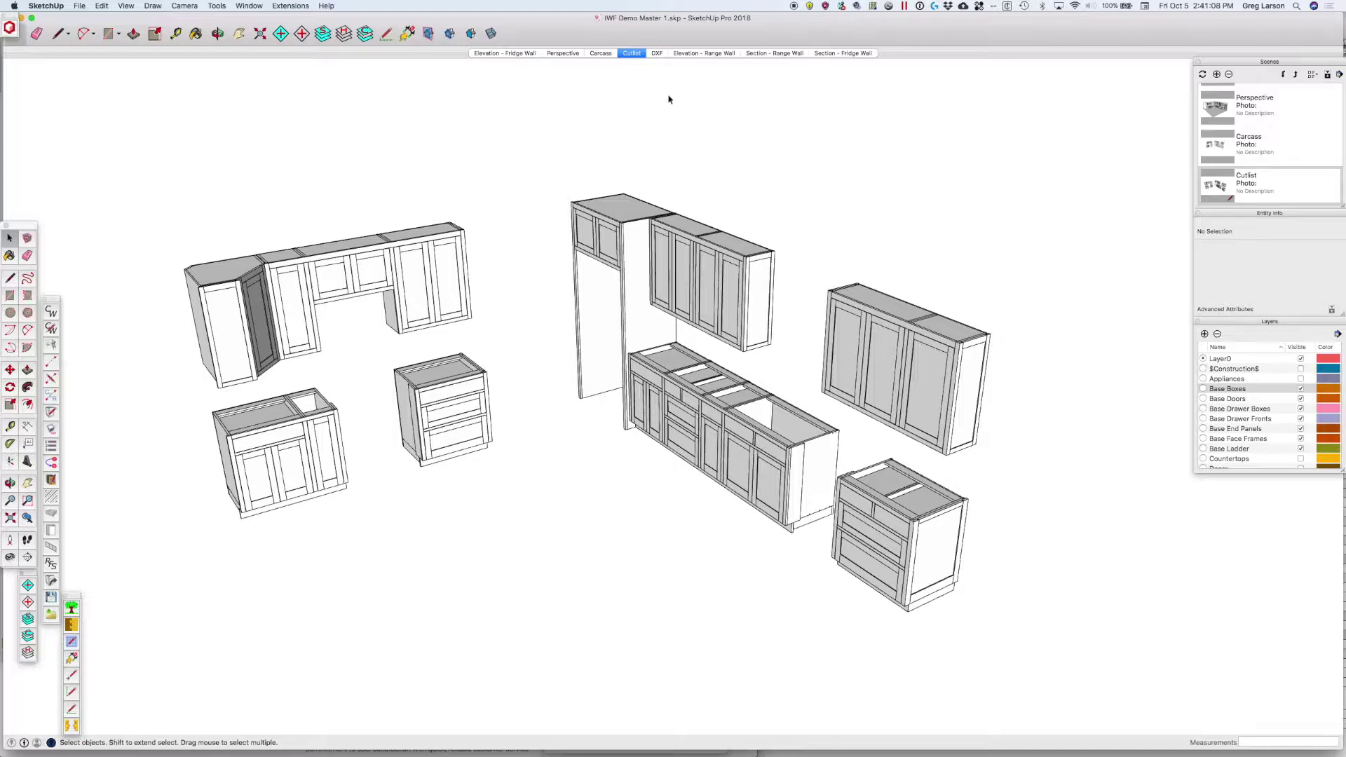
left_click(657, 54)
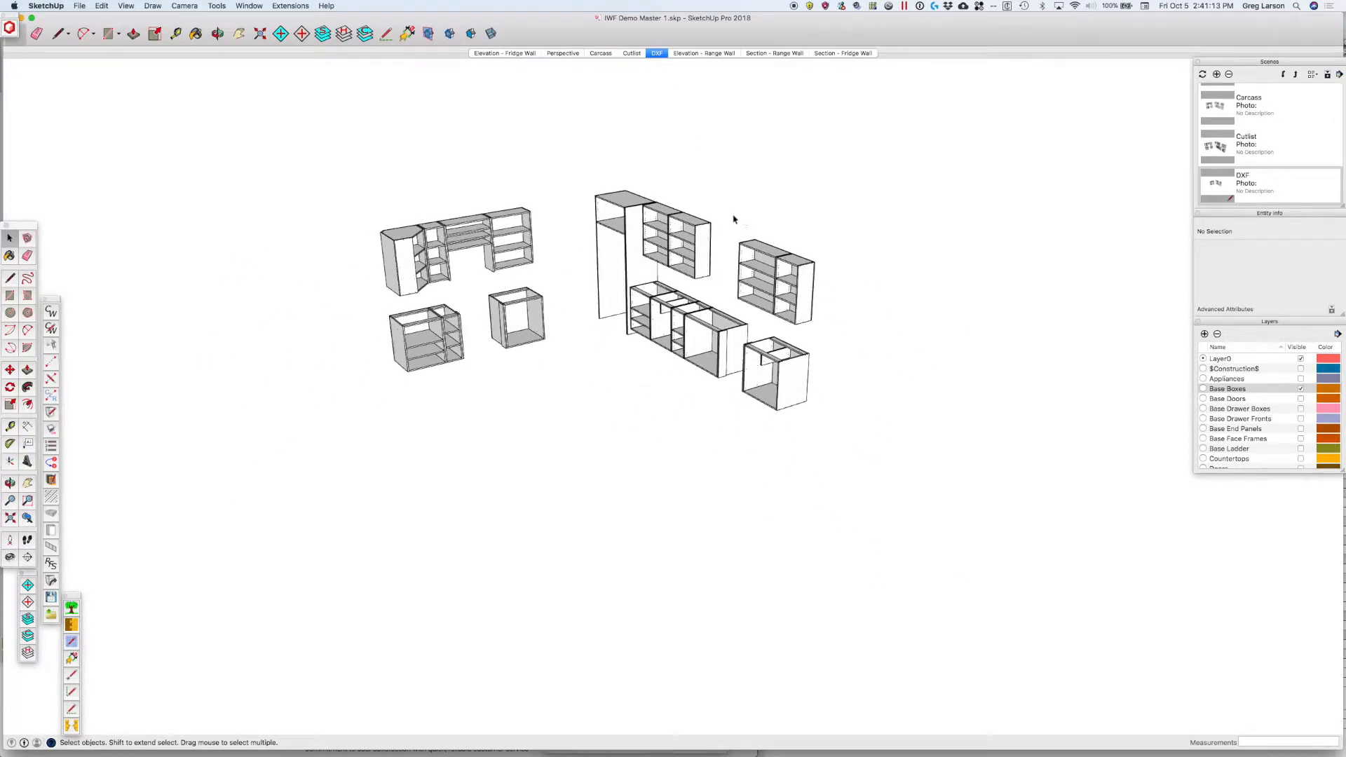
scroll(733, 221, "up", 2)
scroll(733, 221, "up", 2)
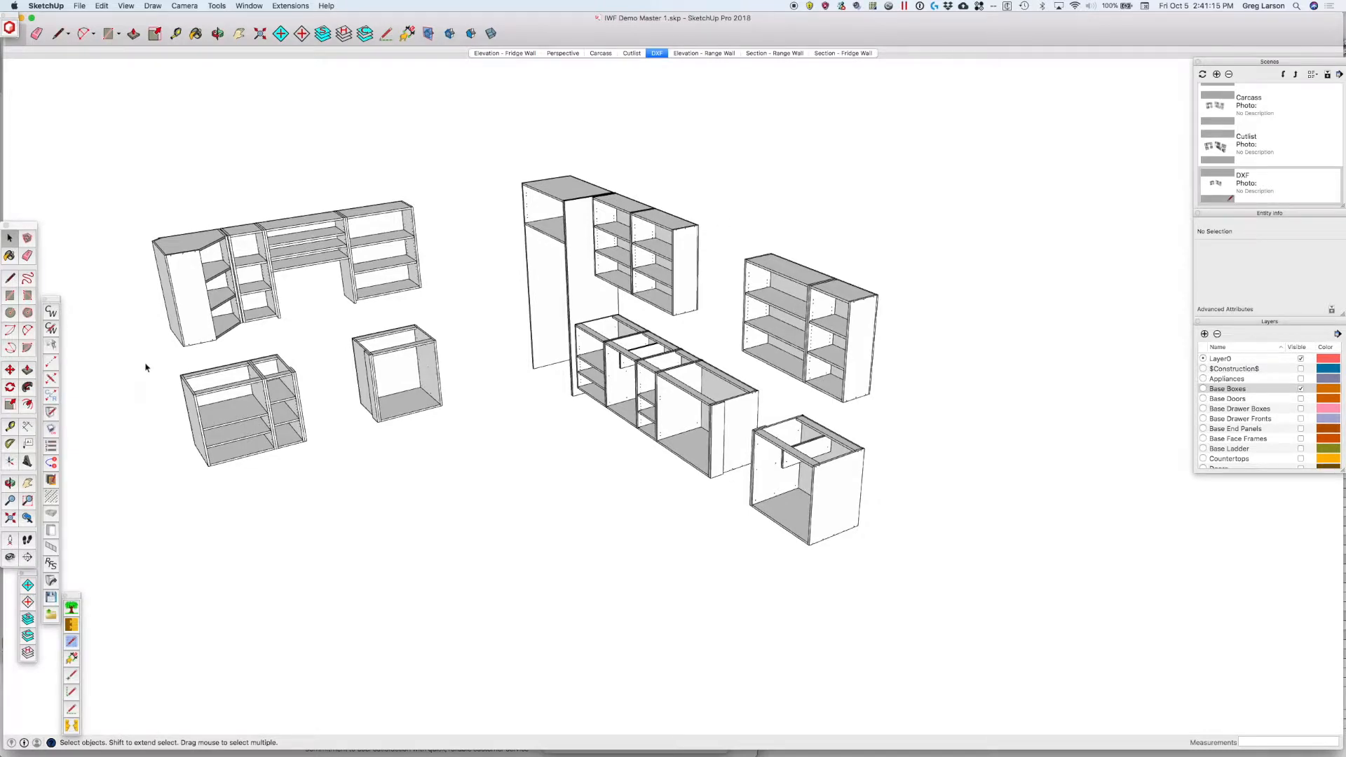
scroll(146, 367, "up", 2)
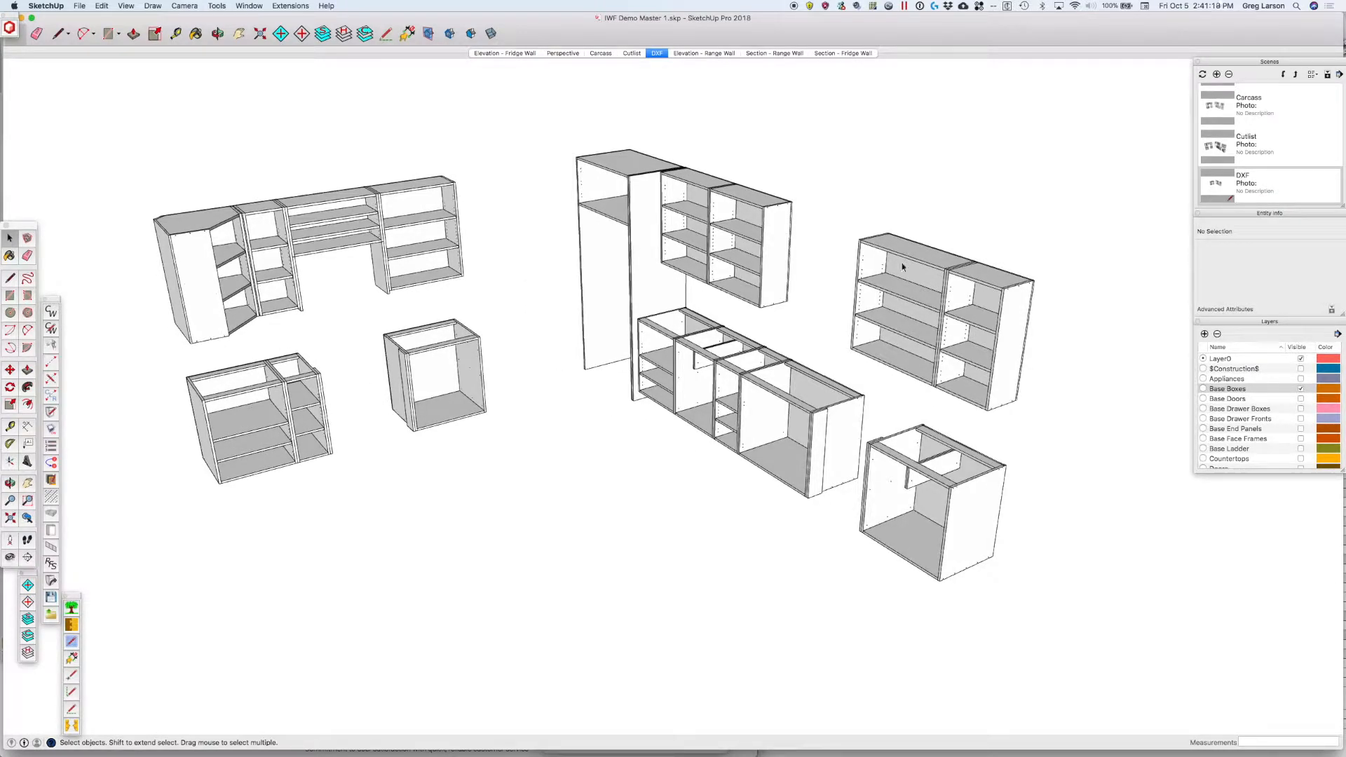
left_click(79, 5)
- Restart CabWriter Production Documentation, accept the processing-time warning and keep DXF as the DXF scene
left_click(138, 241)
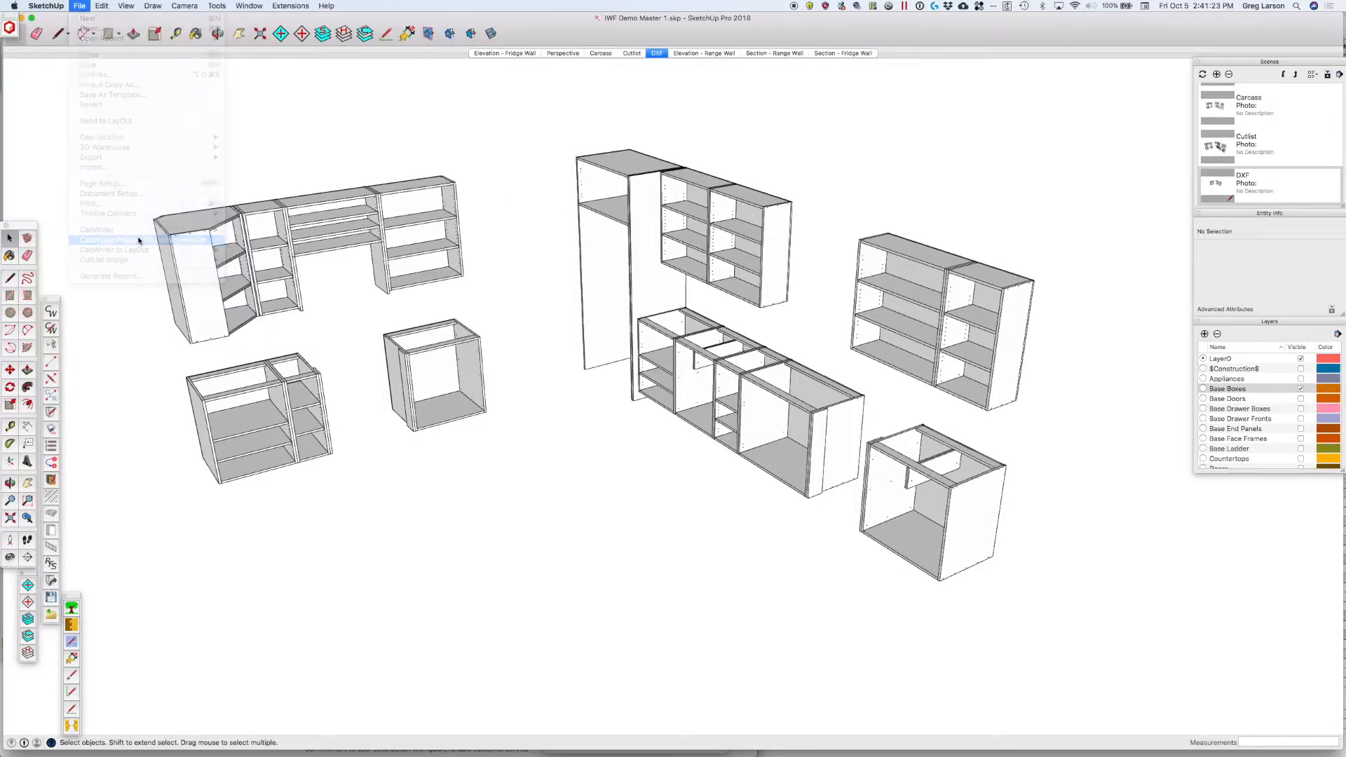
left_click(752, 261)
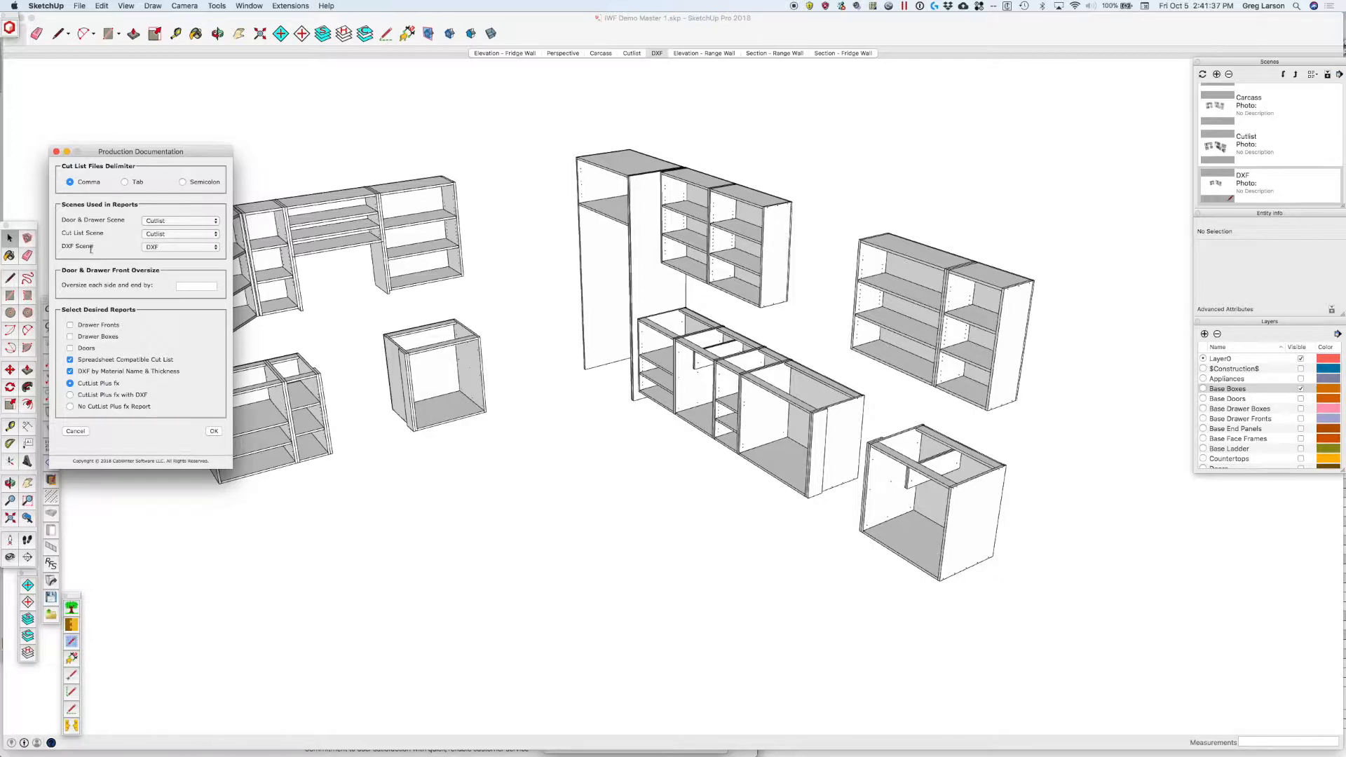
left_click(175, 249)
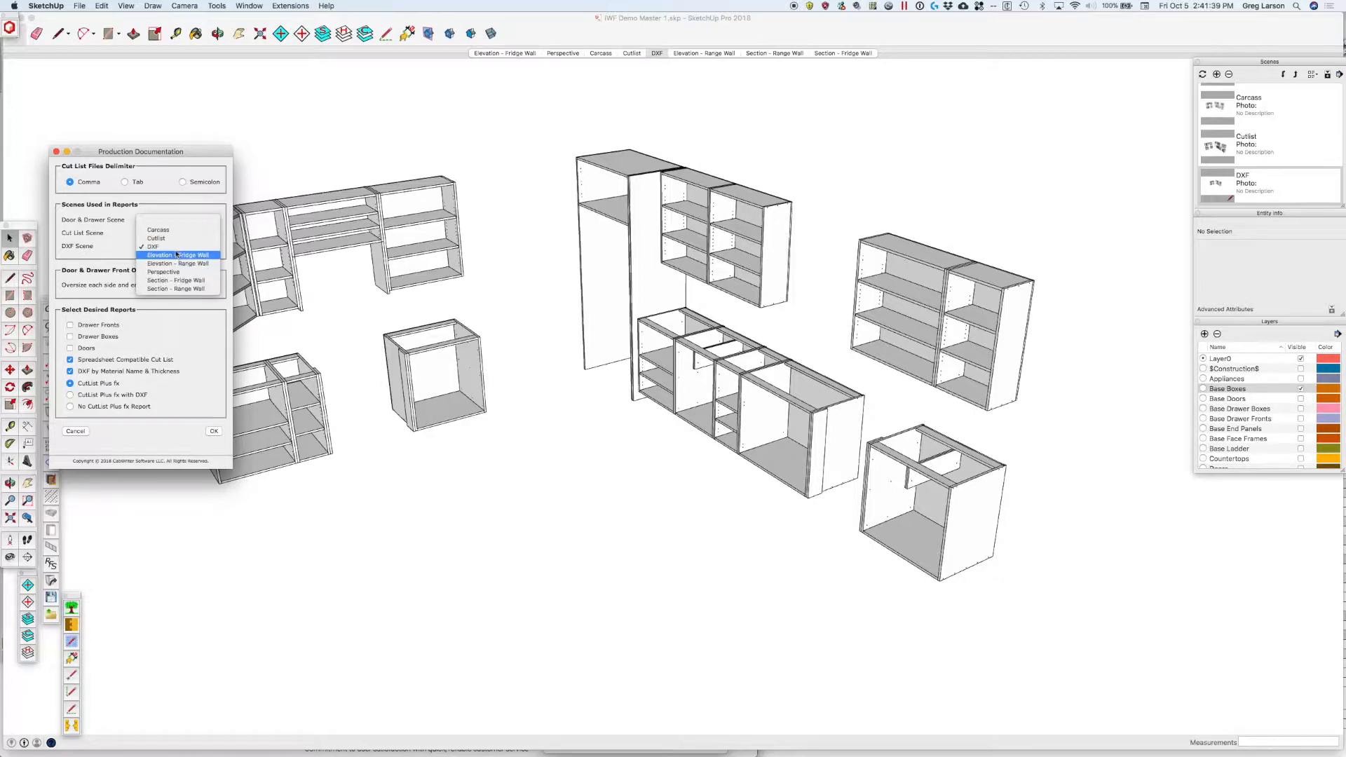
left_click(175, 249)
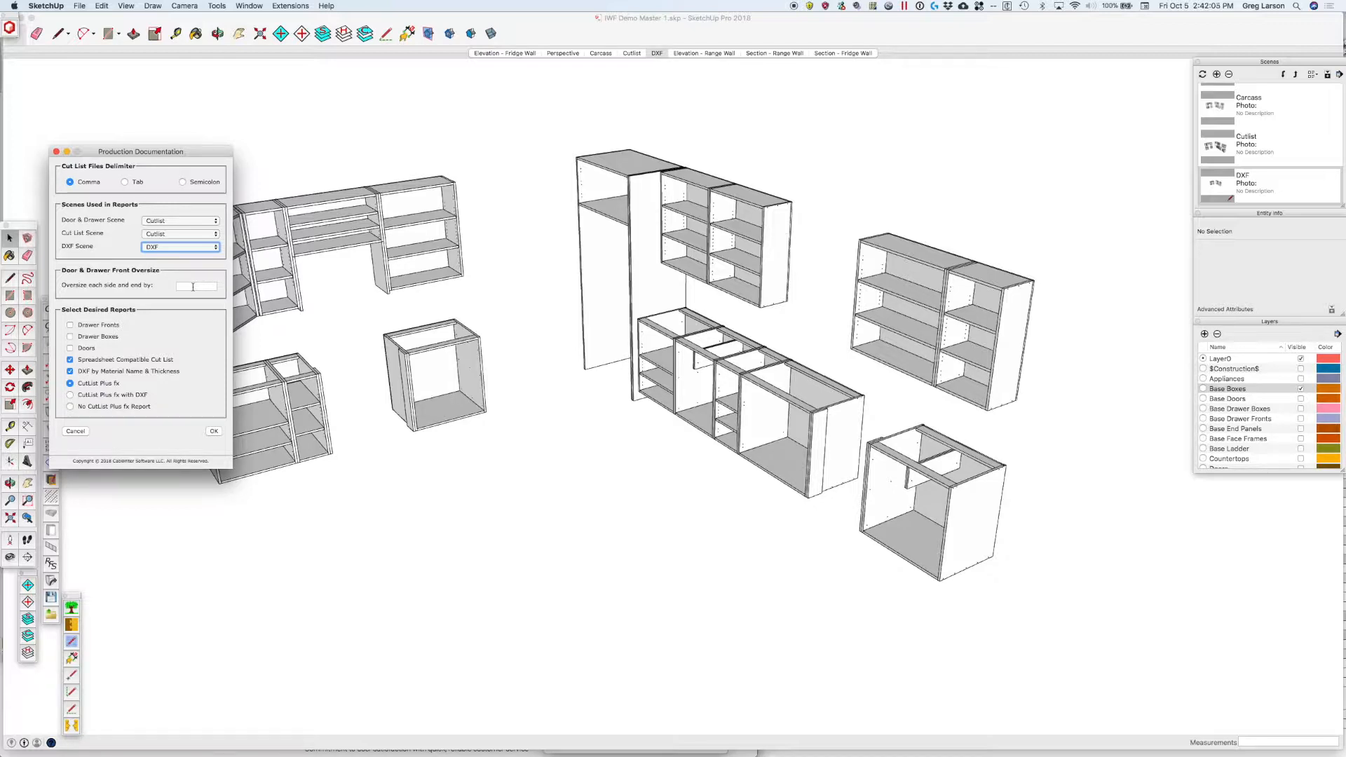
- Enter a 1/16" oversize, include the drawer fronts report, keep plain CutList Plus fx and confirm with OK
left_click(192, 287)
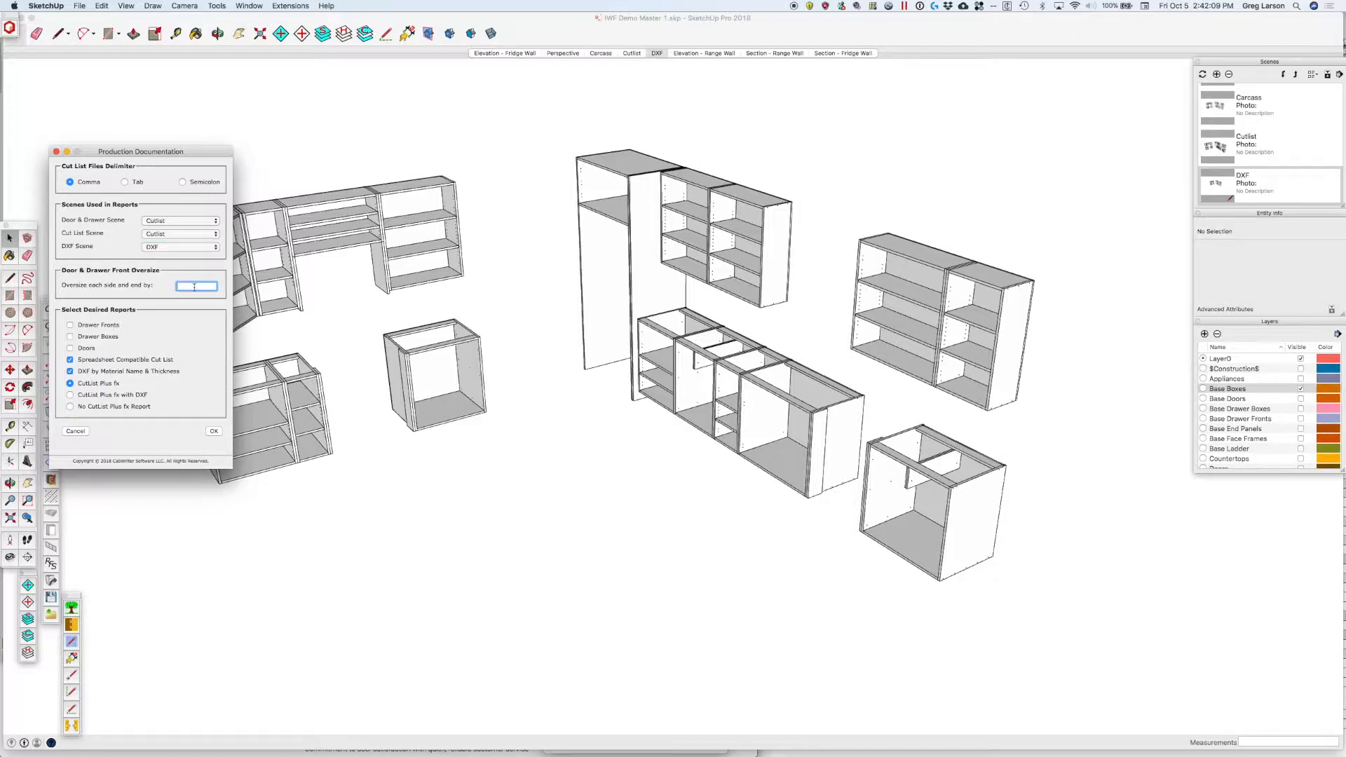
type("1/16")
left_click(70, 326)
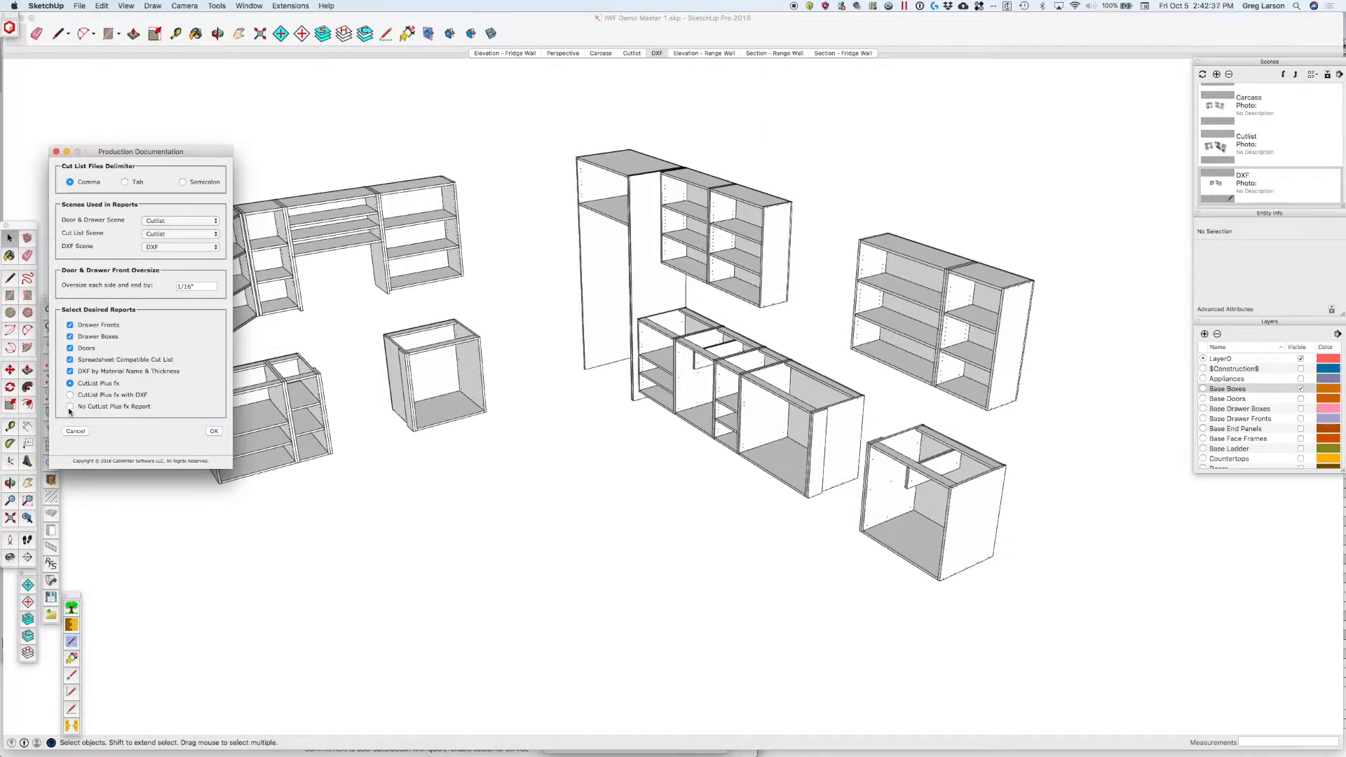
left_click(69, 408)
left_click(70, 396)
left_click(70, 385)
left_click(214, 432)
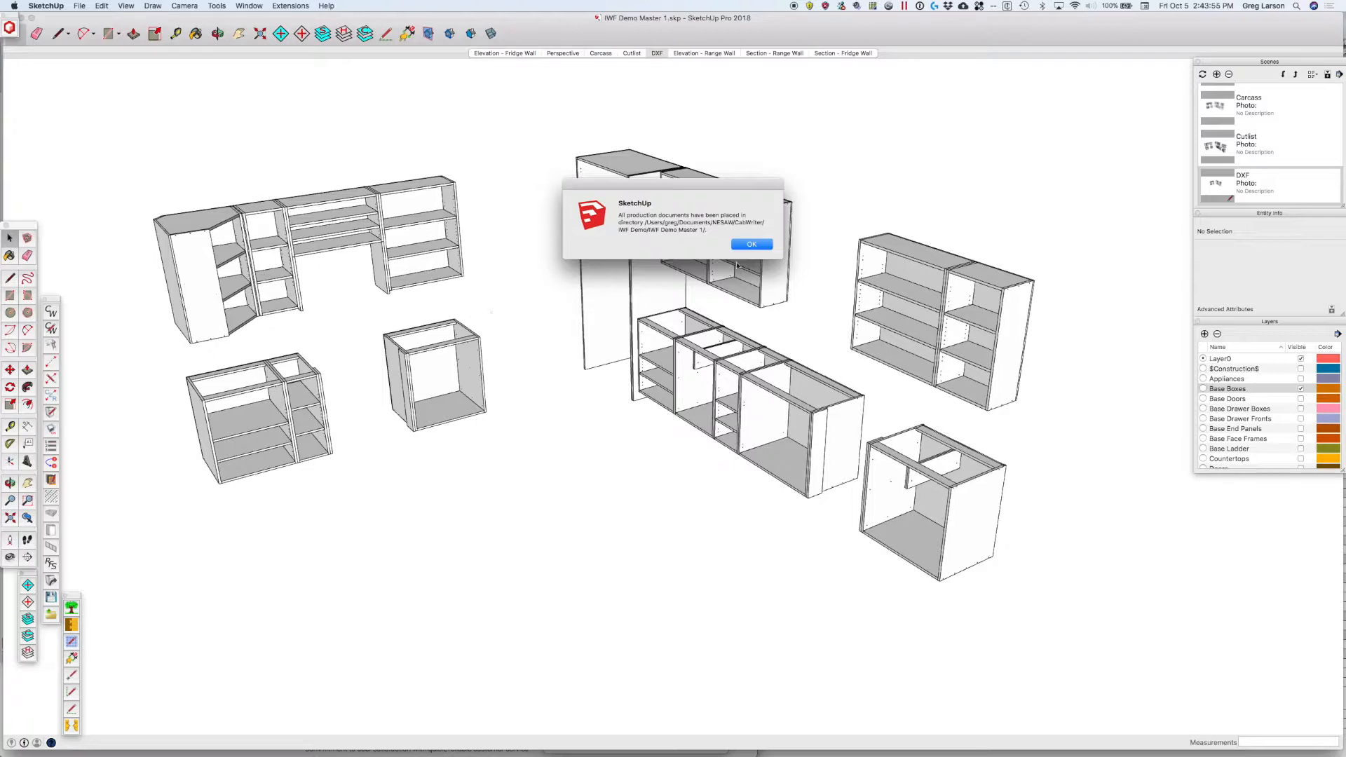
- Dismiss the documents-created notice and bring the Finder windows forward
left_click(753, 245)
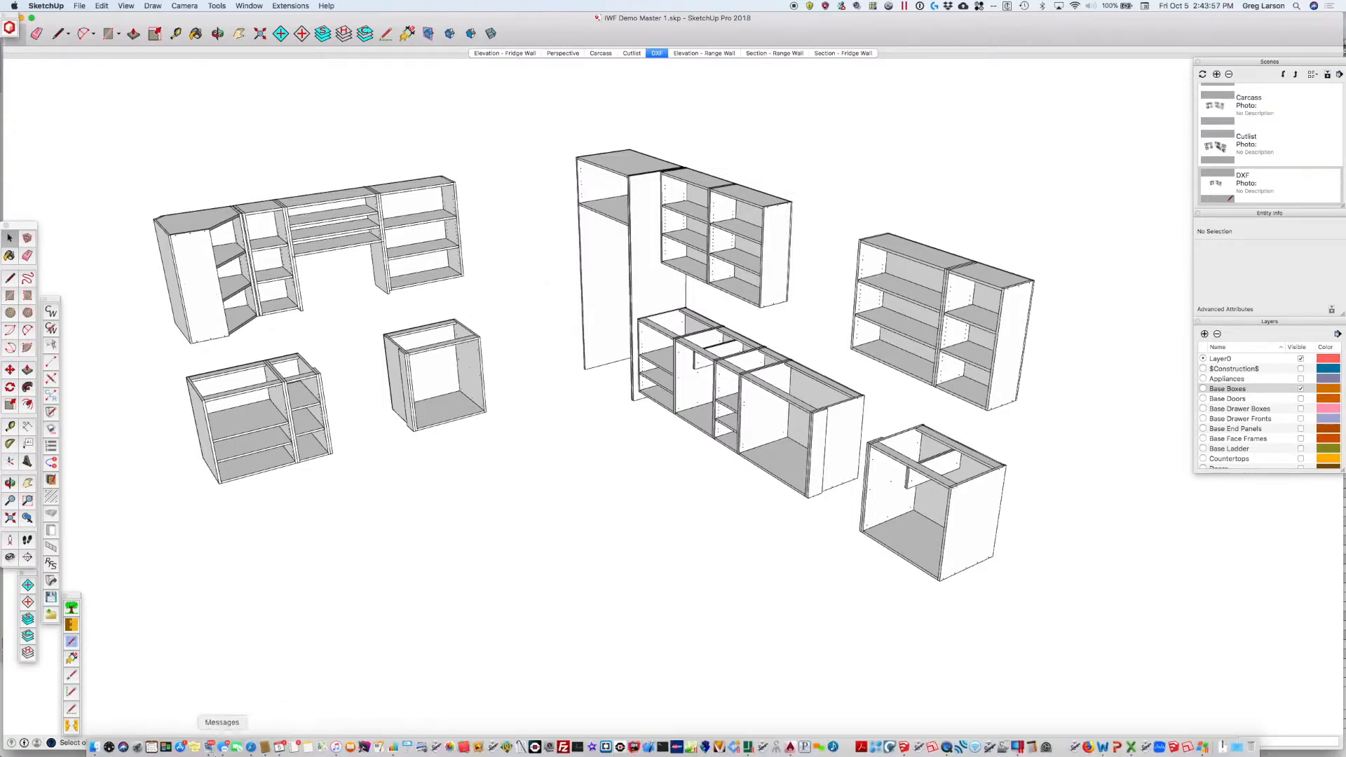
left_click(94, 746)
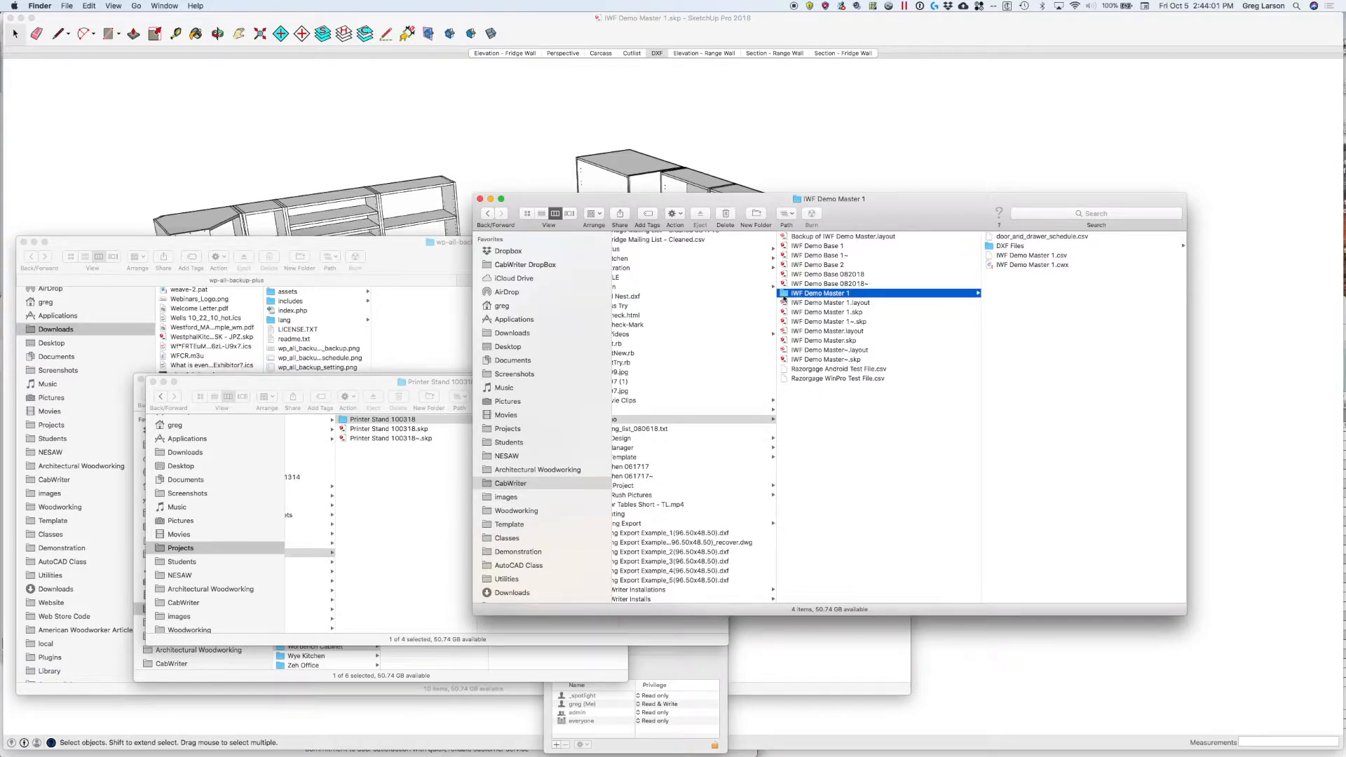
left_click(1023, 238)
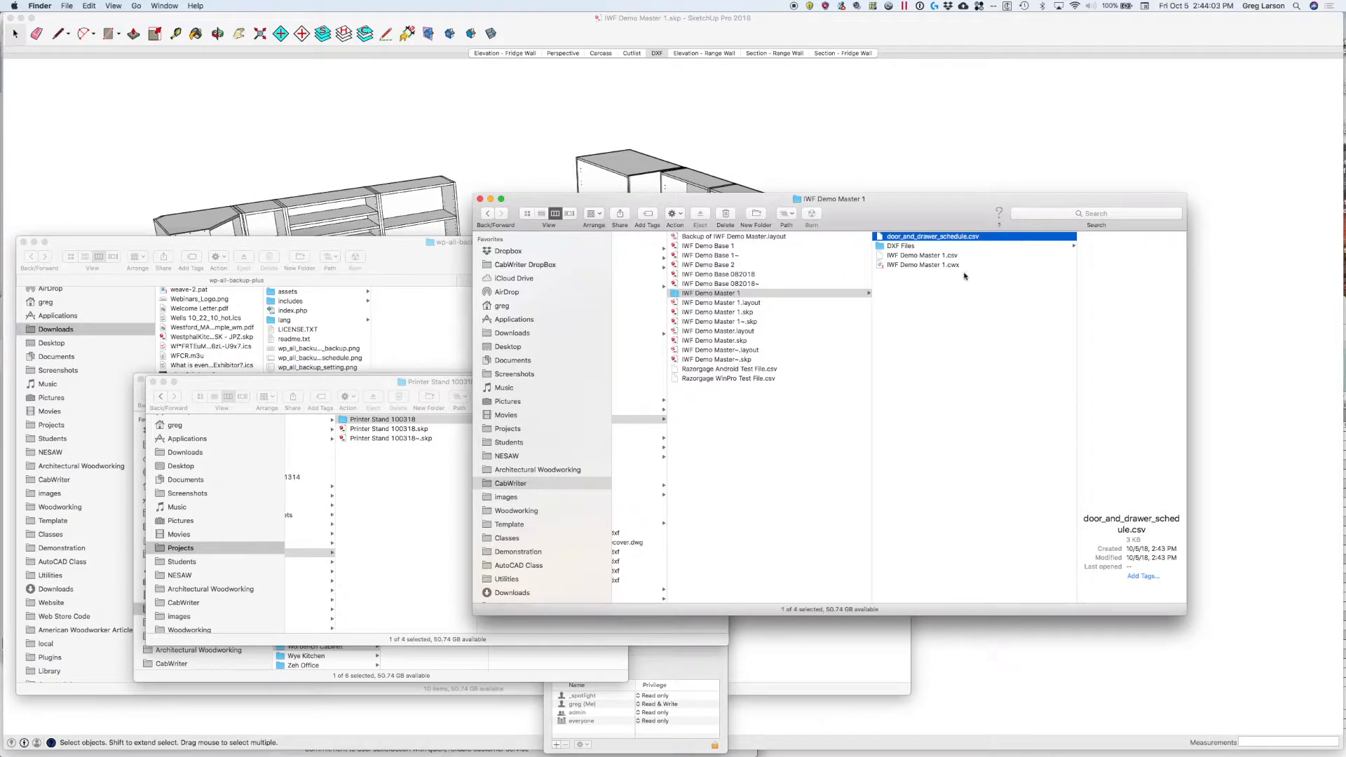
left_click(905, 256)
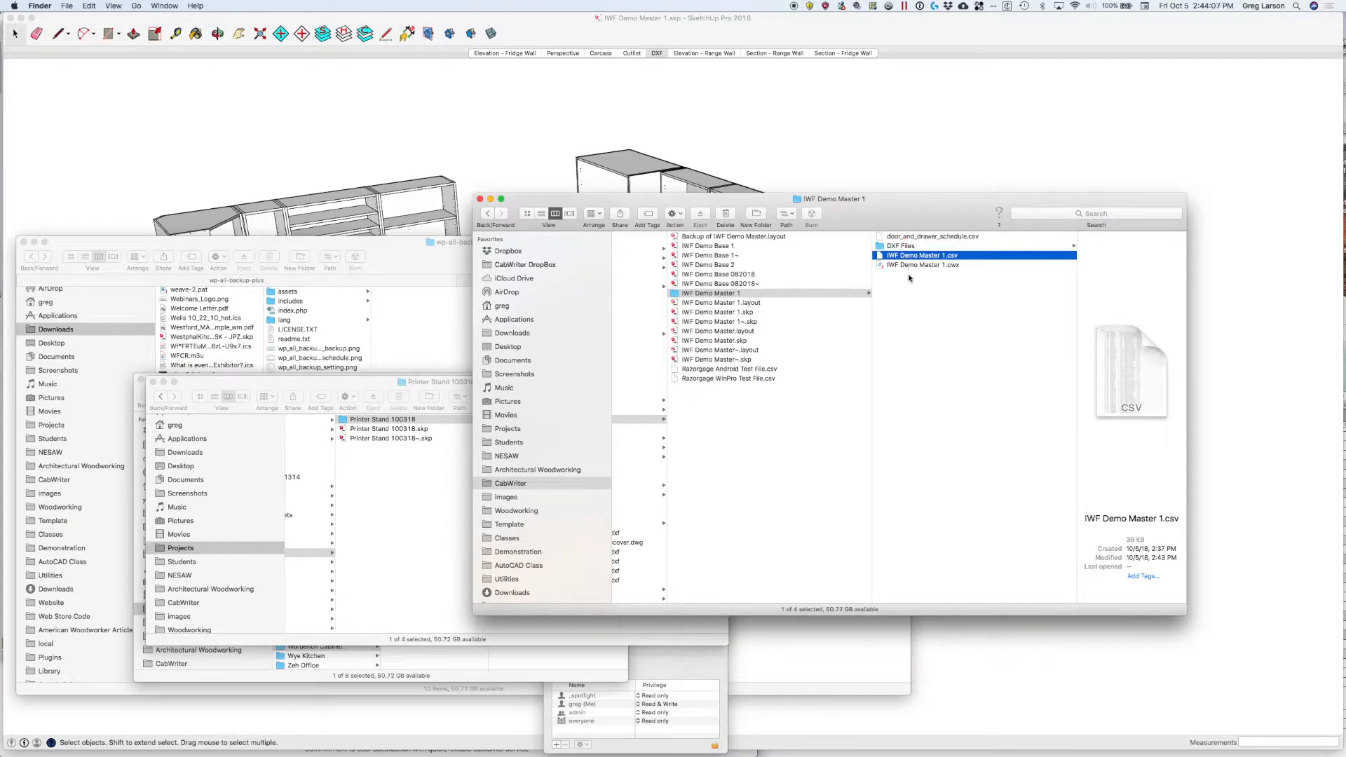
left_click(907, 266)
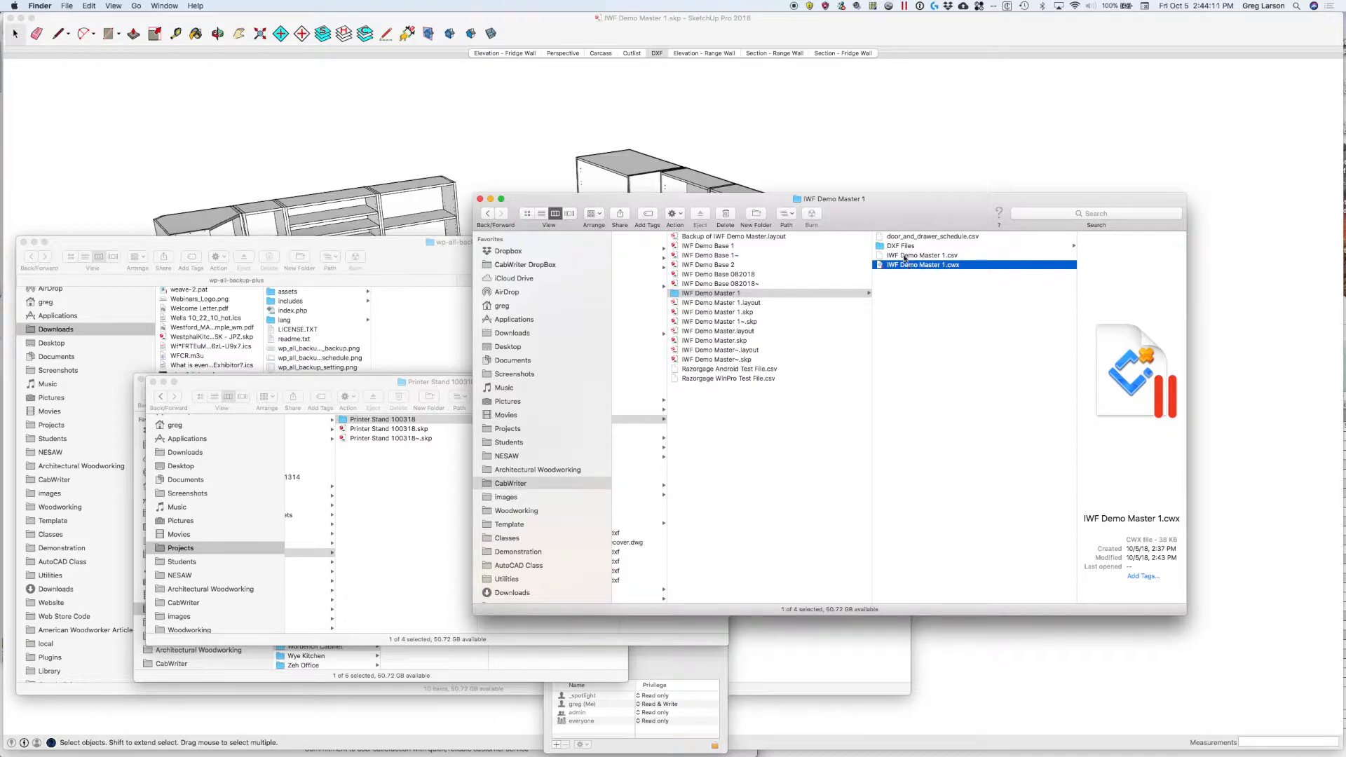
left_click(905, 257)
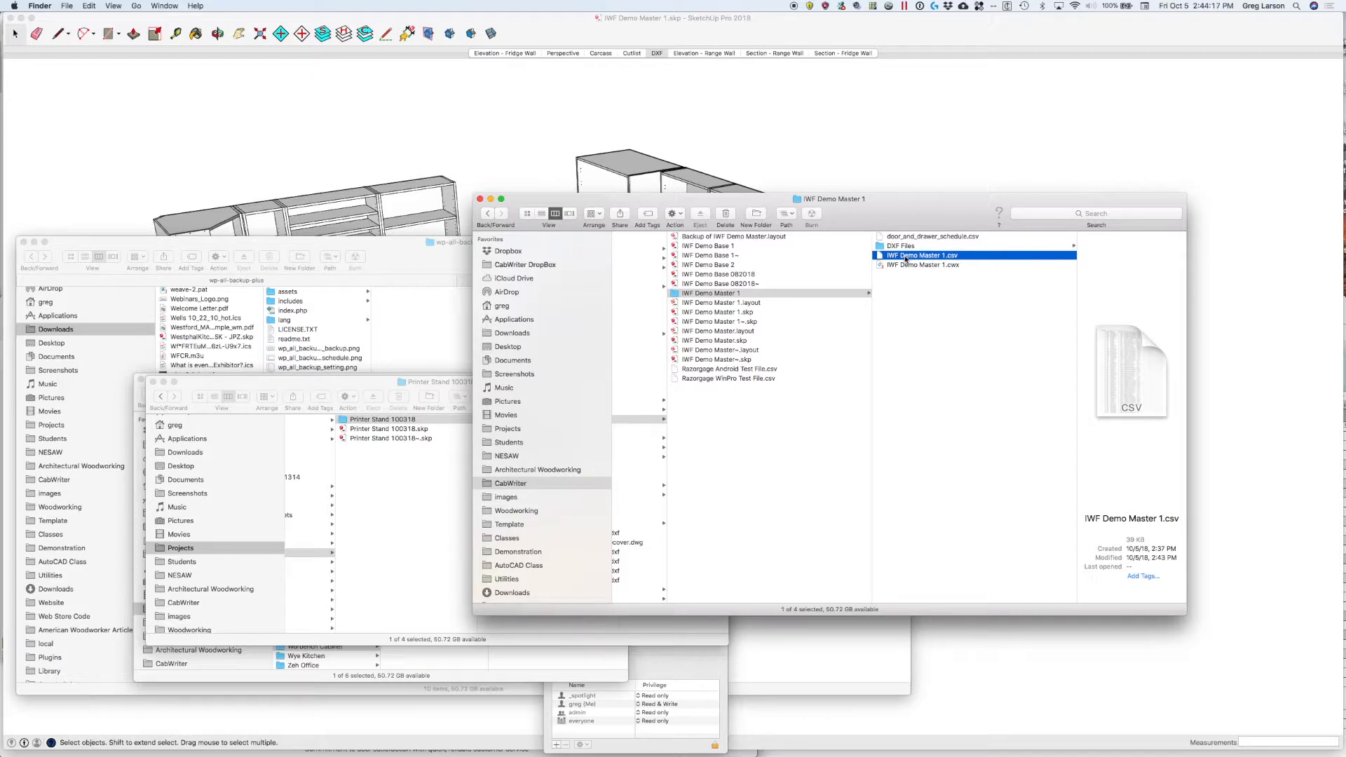
left_click(905, 266)
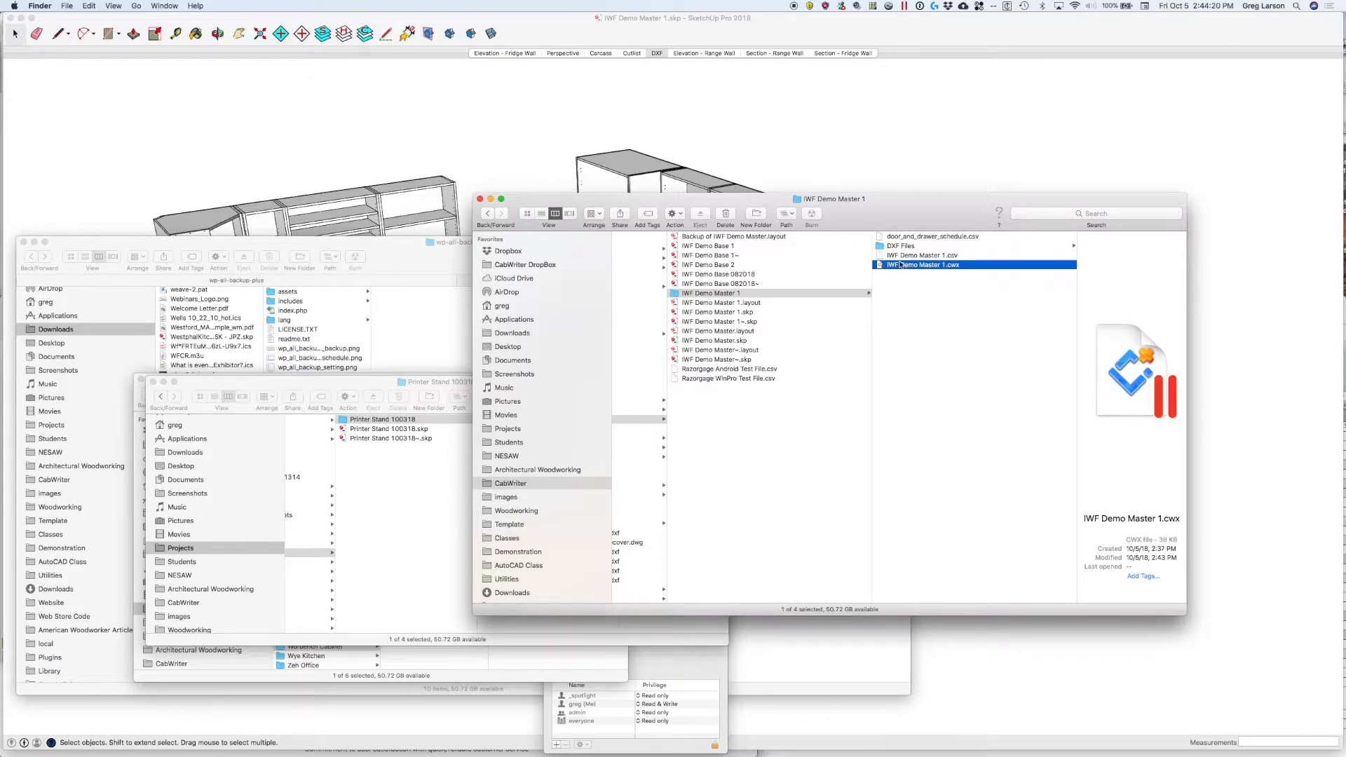
left_click(901, 255)
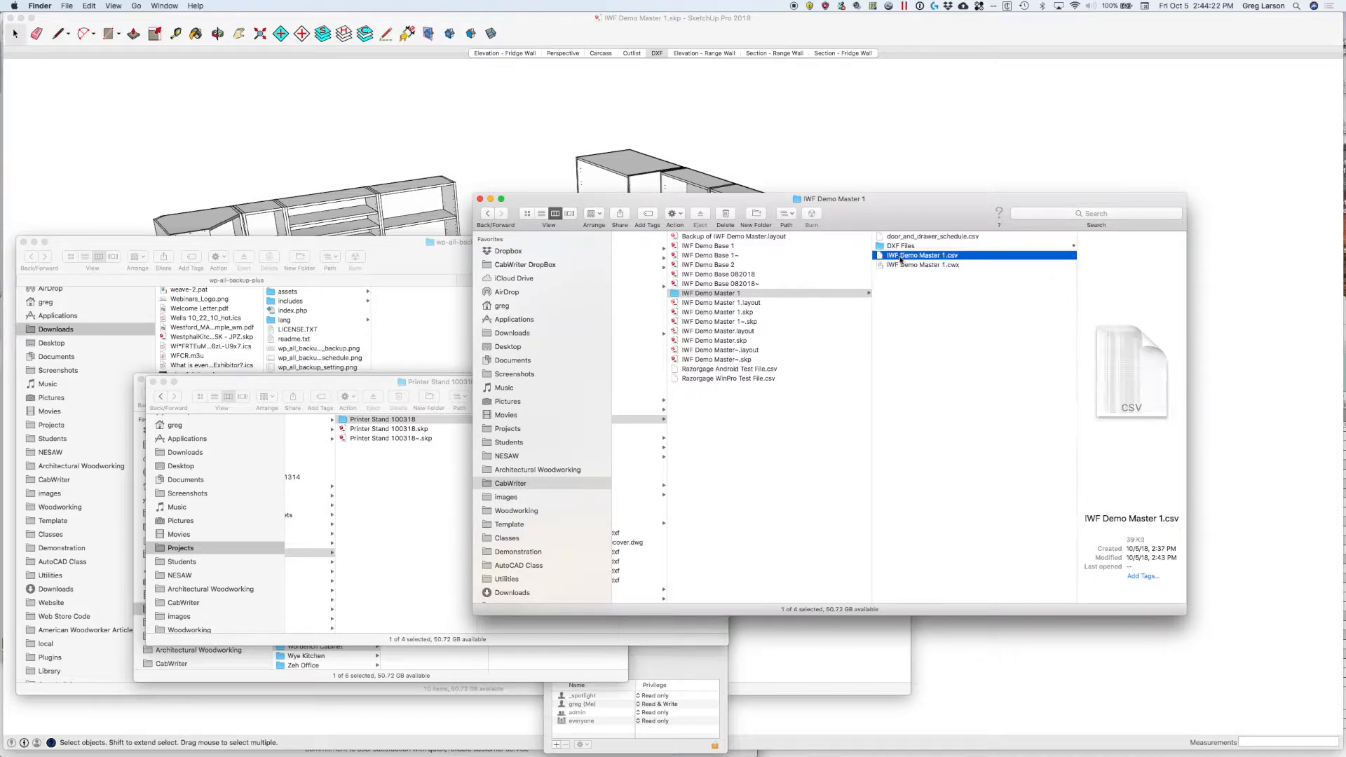
left_click(900, 236)
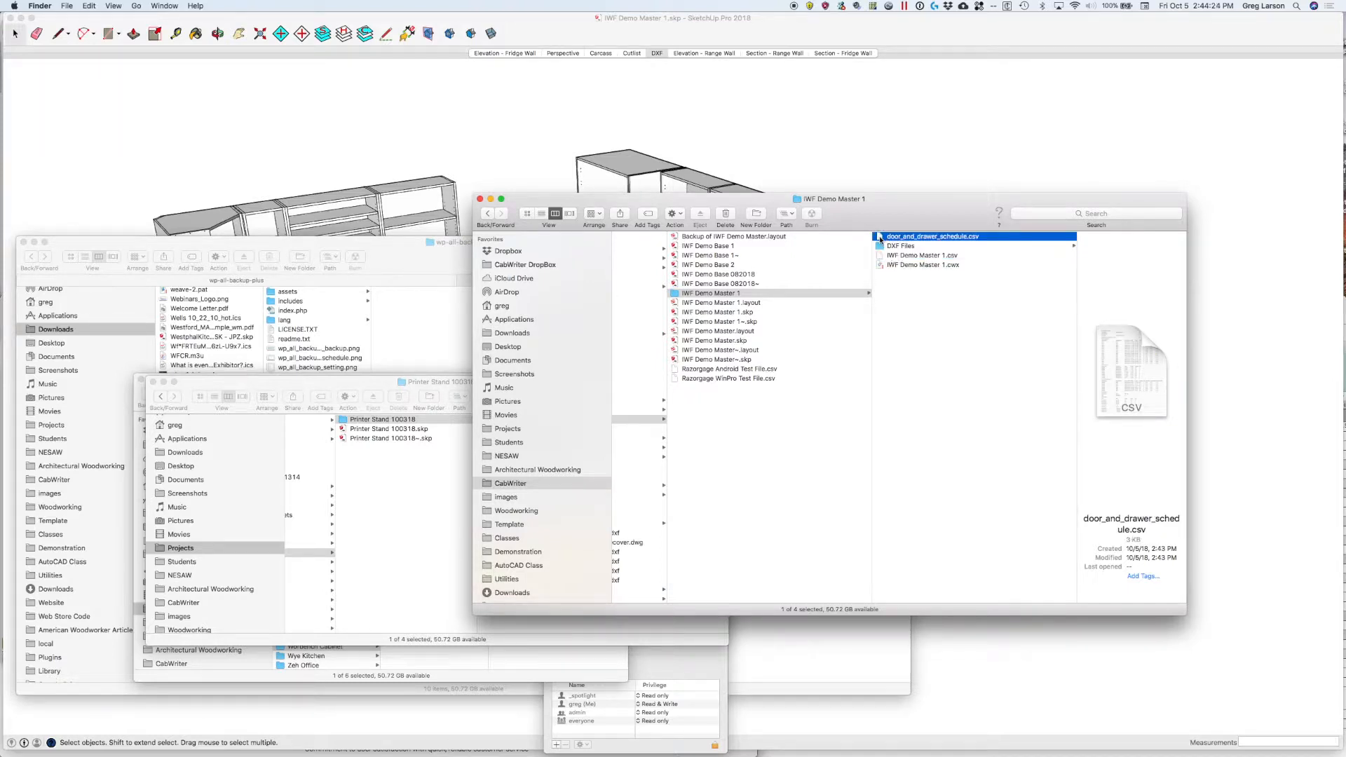
left_click_drag(879, 238, 418, 753)
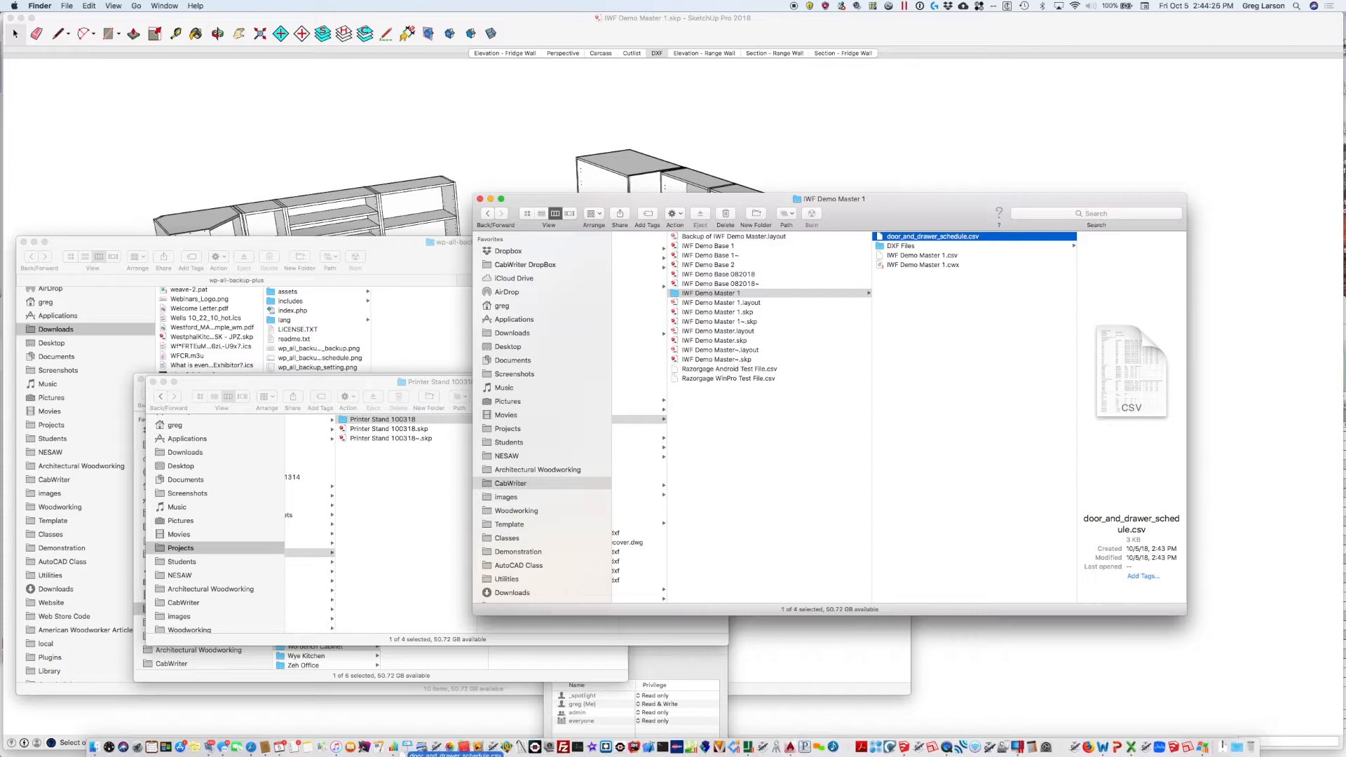
- Open door_and_drawer_schedule.csv in Numbers, widen it to show all columns, then close it
left_click_drag(418, 753, 392, 746)
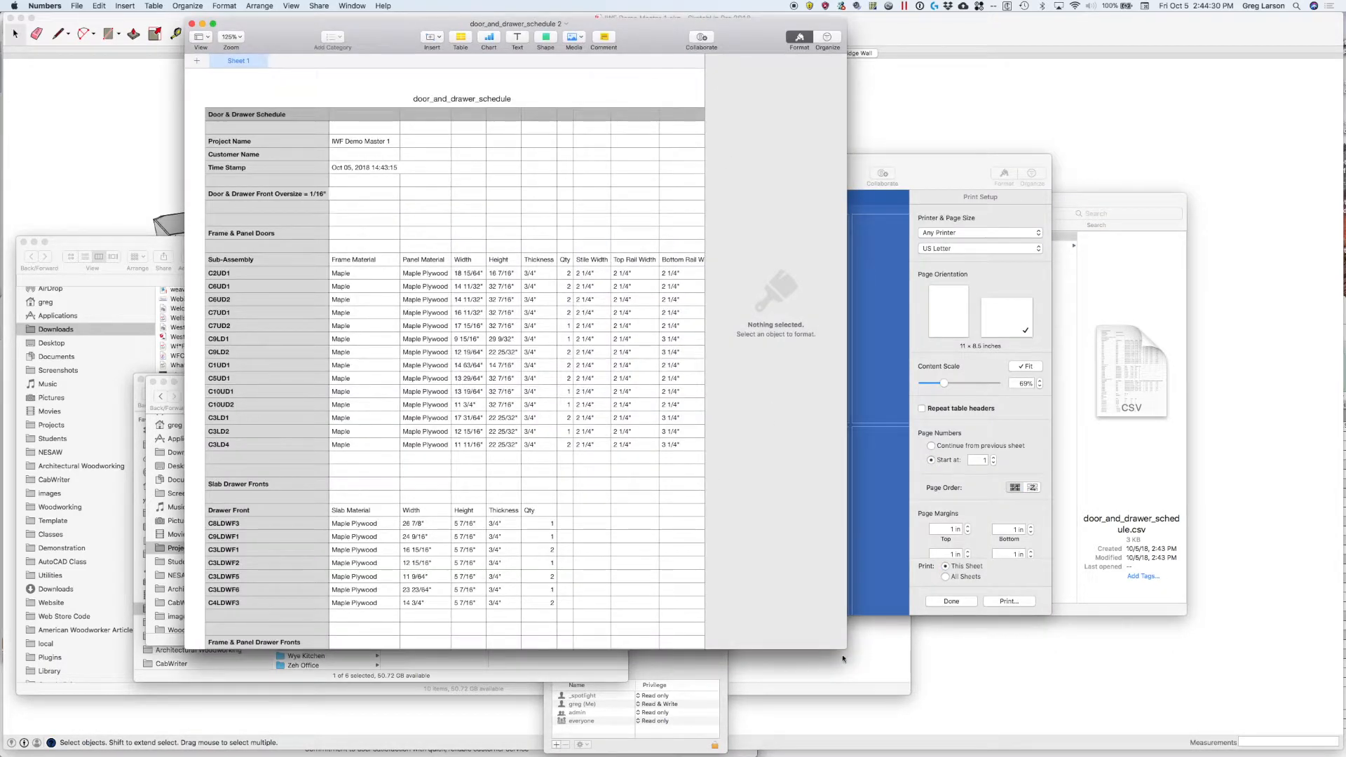
left_click_drag(842, 659, 1301, 697)
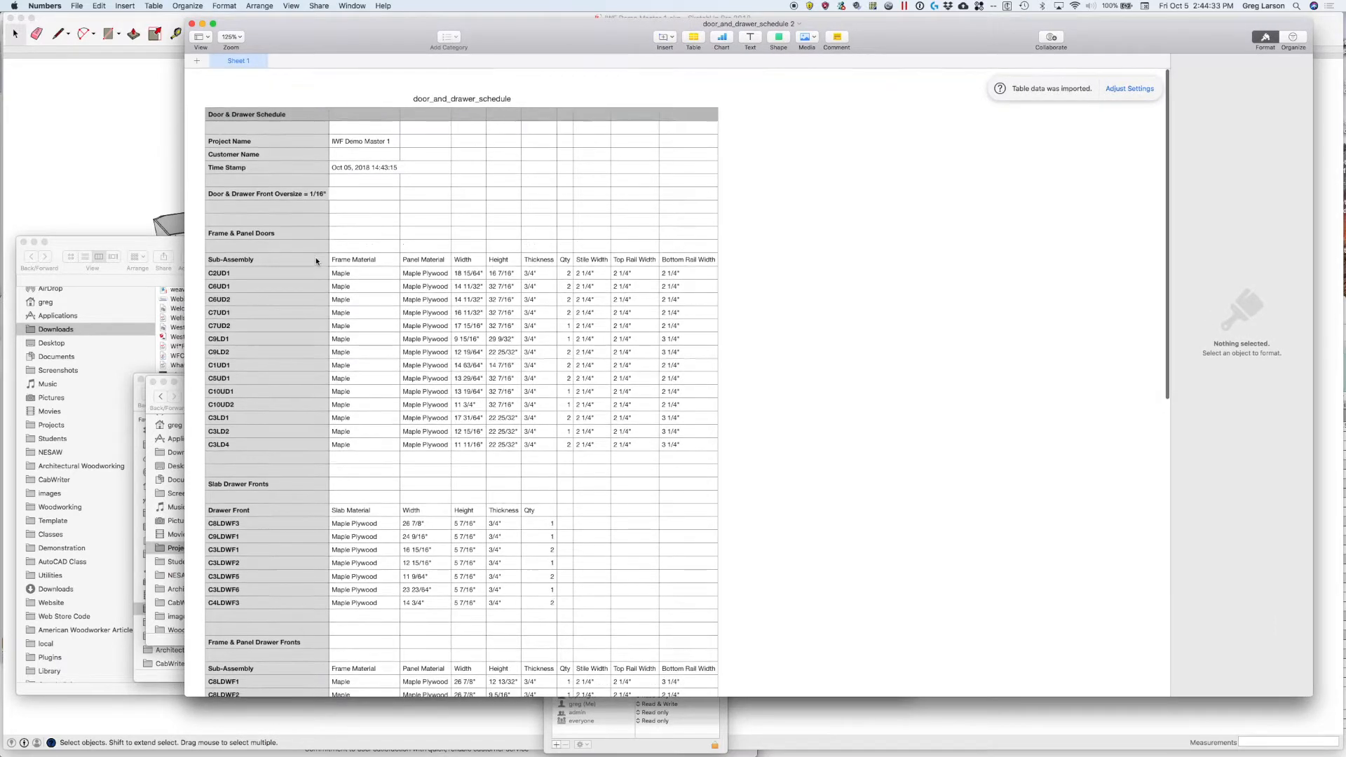
scroll(315, 252, "down", 1)
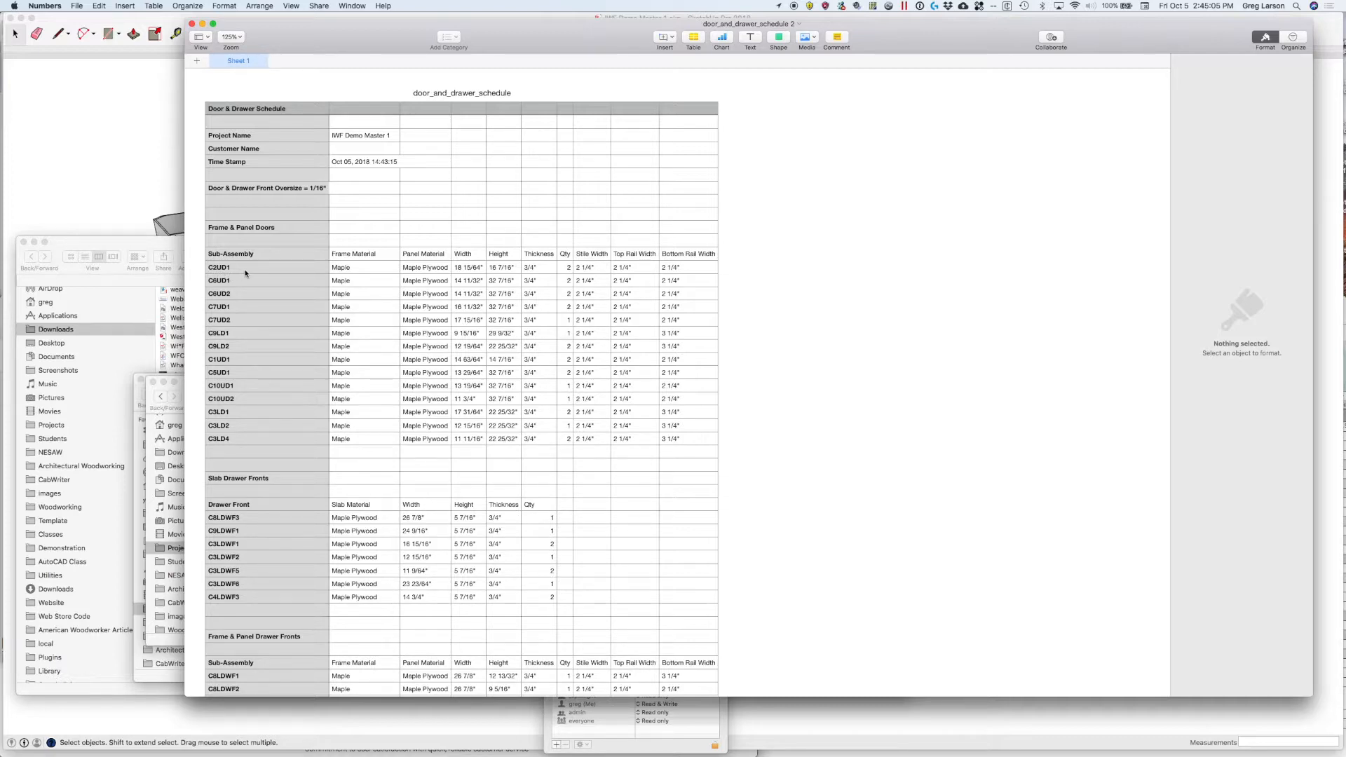
scroll(261, 425, "down", 1)
scroll(261, 424, "down", 1)
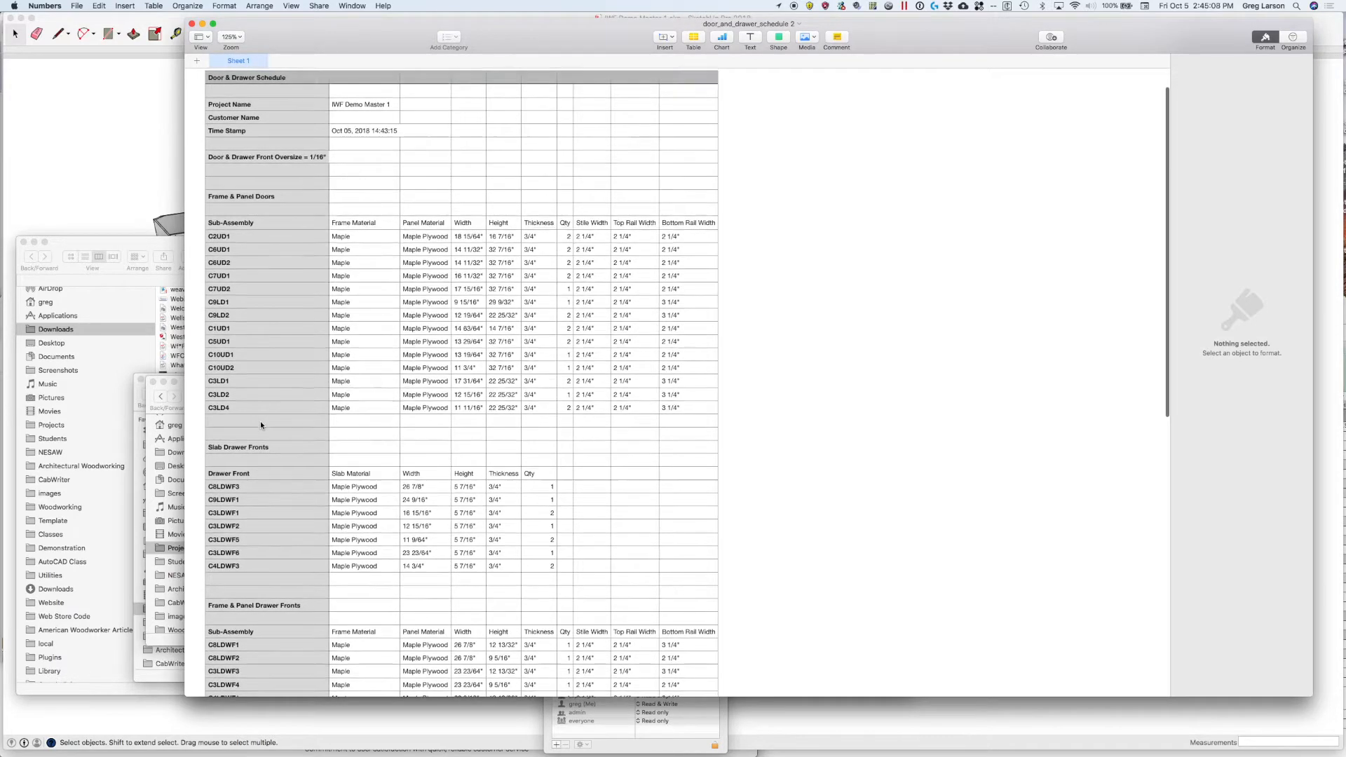
scroll(242, 429, "down", 2)
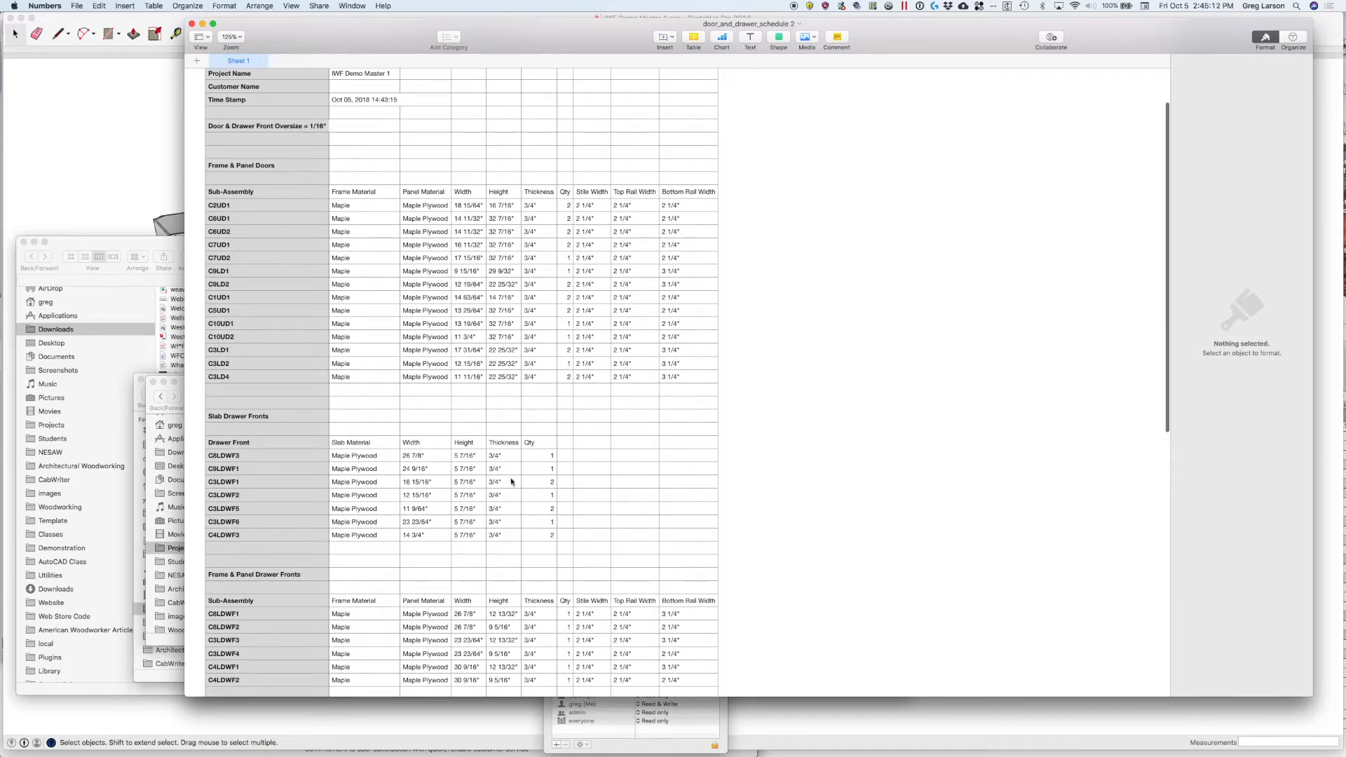
scroll(471, 481, "down", 1)
scroll(471, 483, "down", 2)
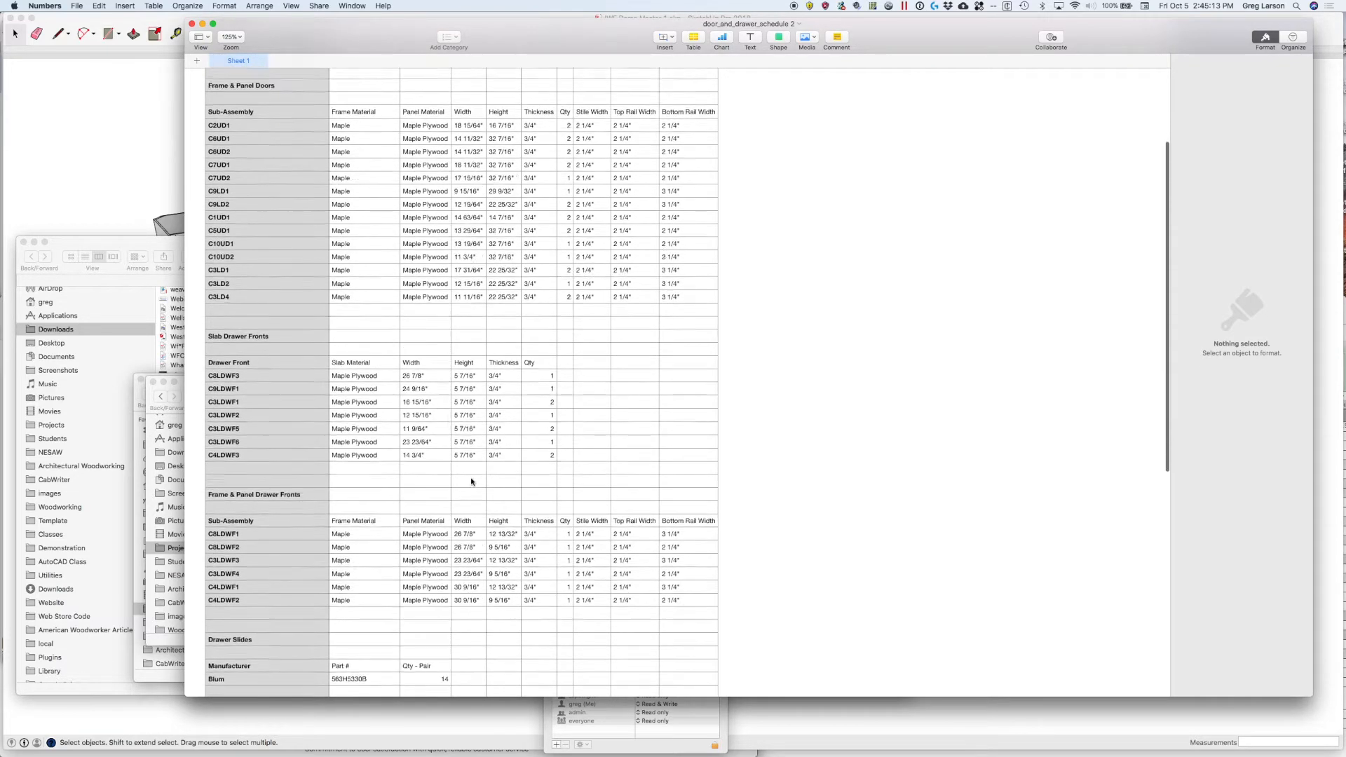
scroll(472, 483, "down", 1)
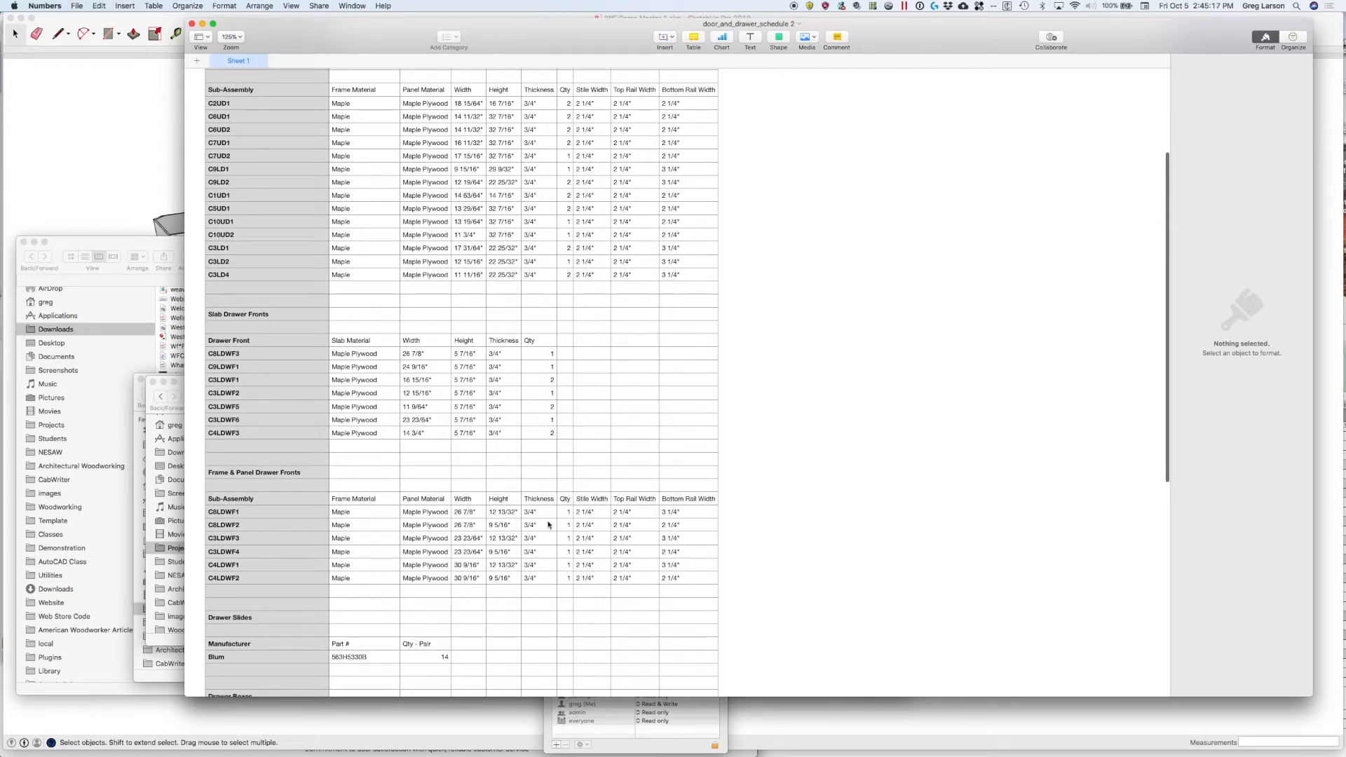
scroll(447, 544, "down", 2)
scroll(446, 544, "down", 2)
scroll(421, 540, "down", 1)
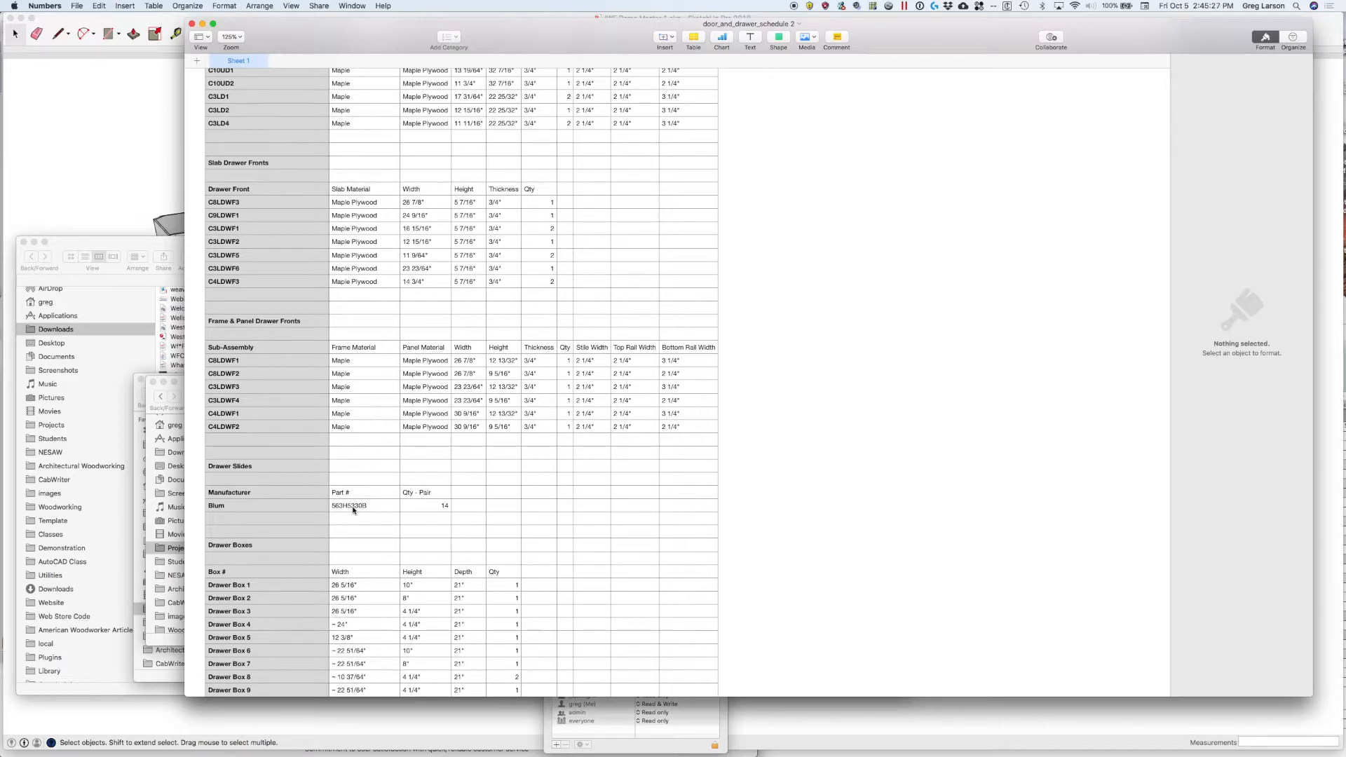
scroll(299, 511, "down", 5)
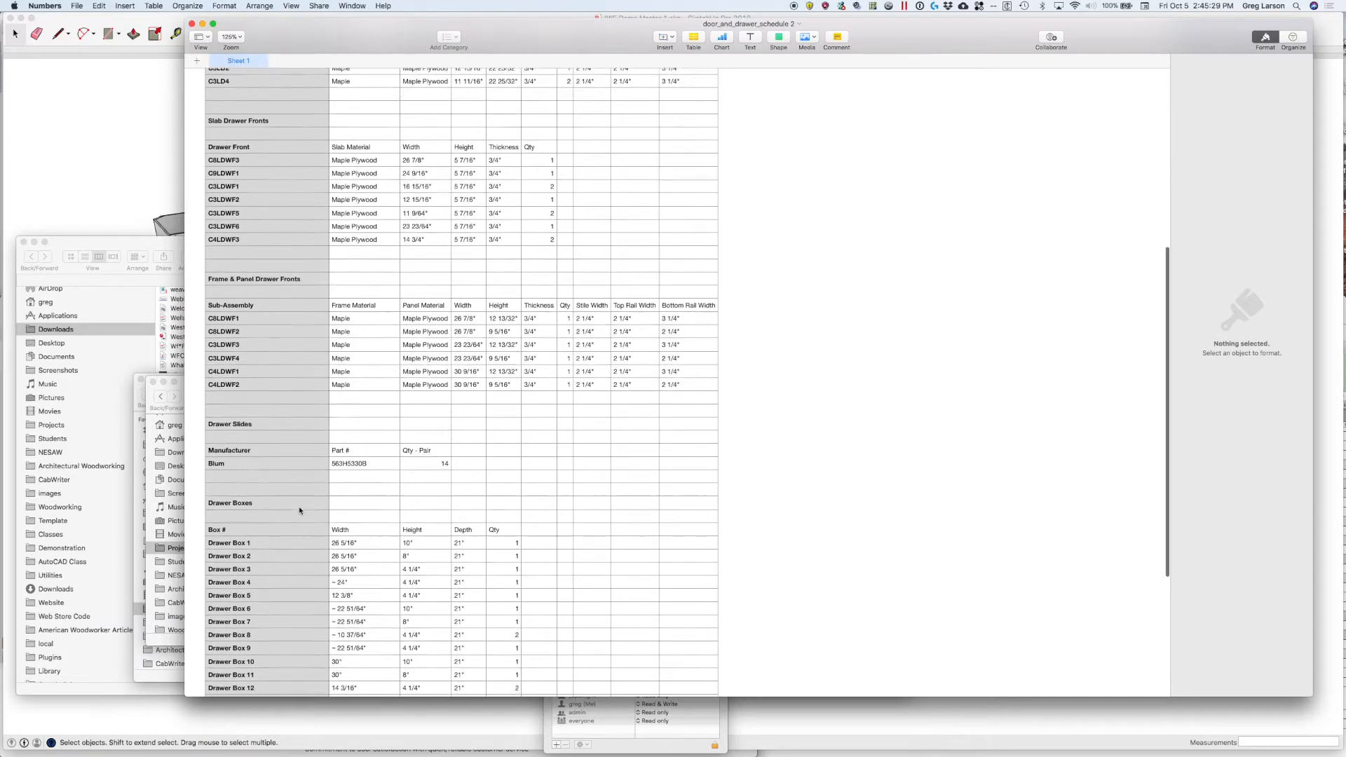
scroll(299, 511, "down", 1)
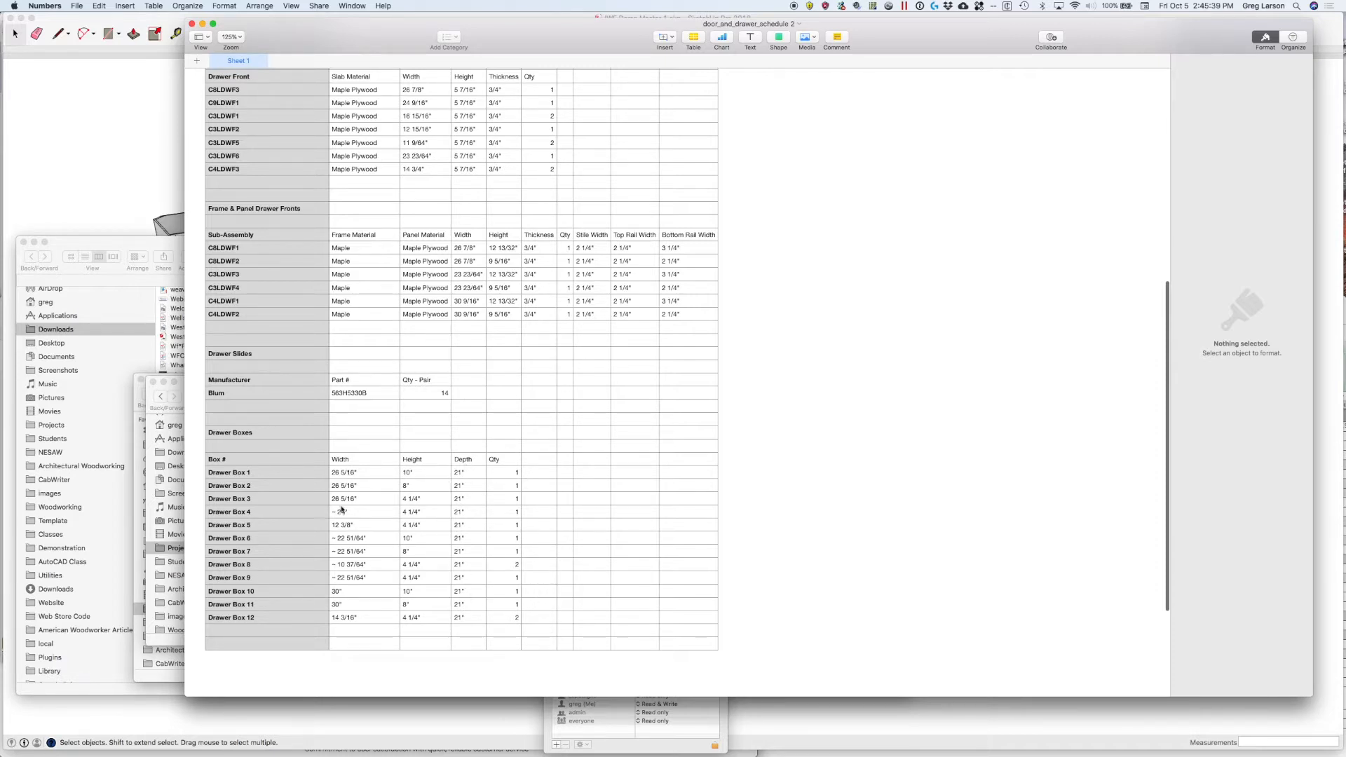
scroll(305, 378, "up", 2)
scroll(304, 378, "up", 8)
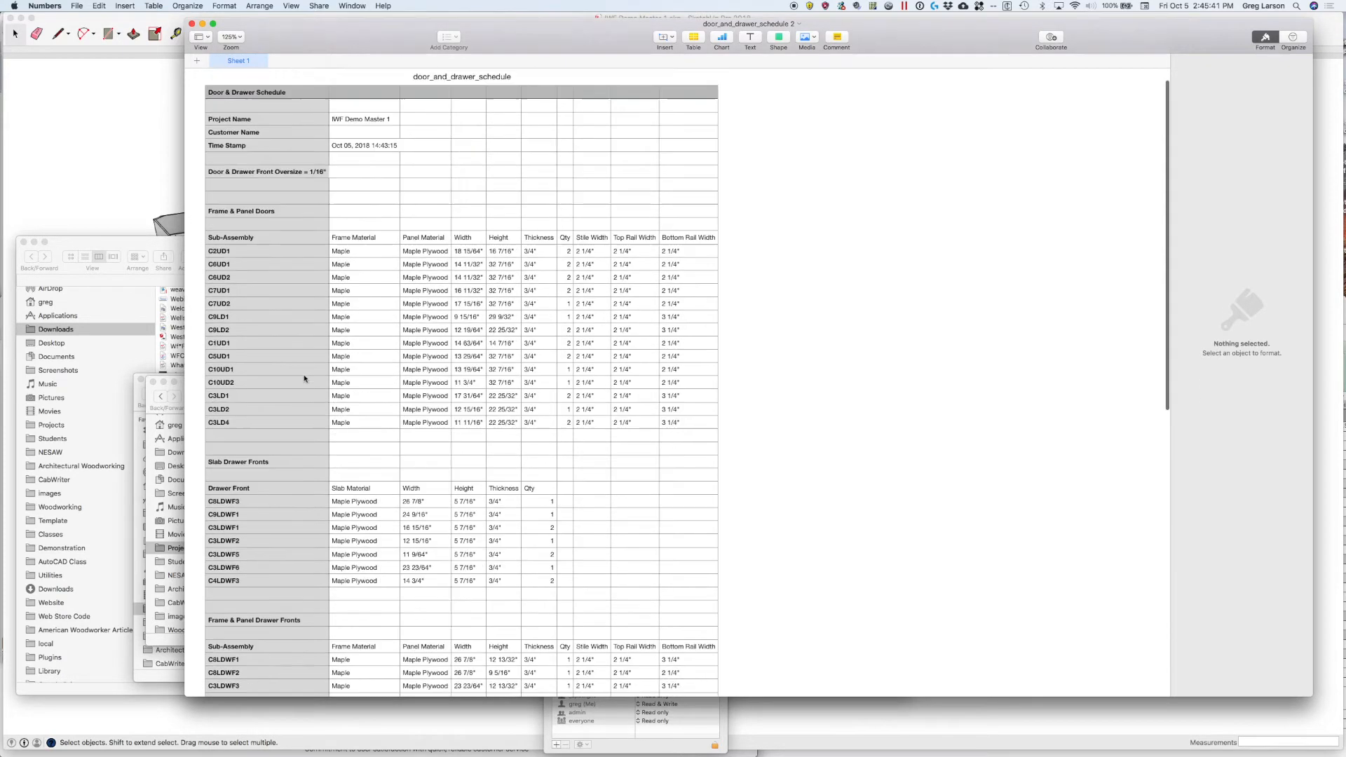
scroll(303, 381, "up", 1)
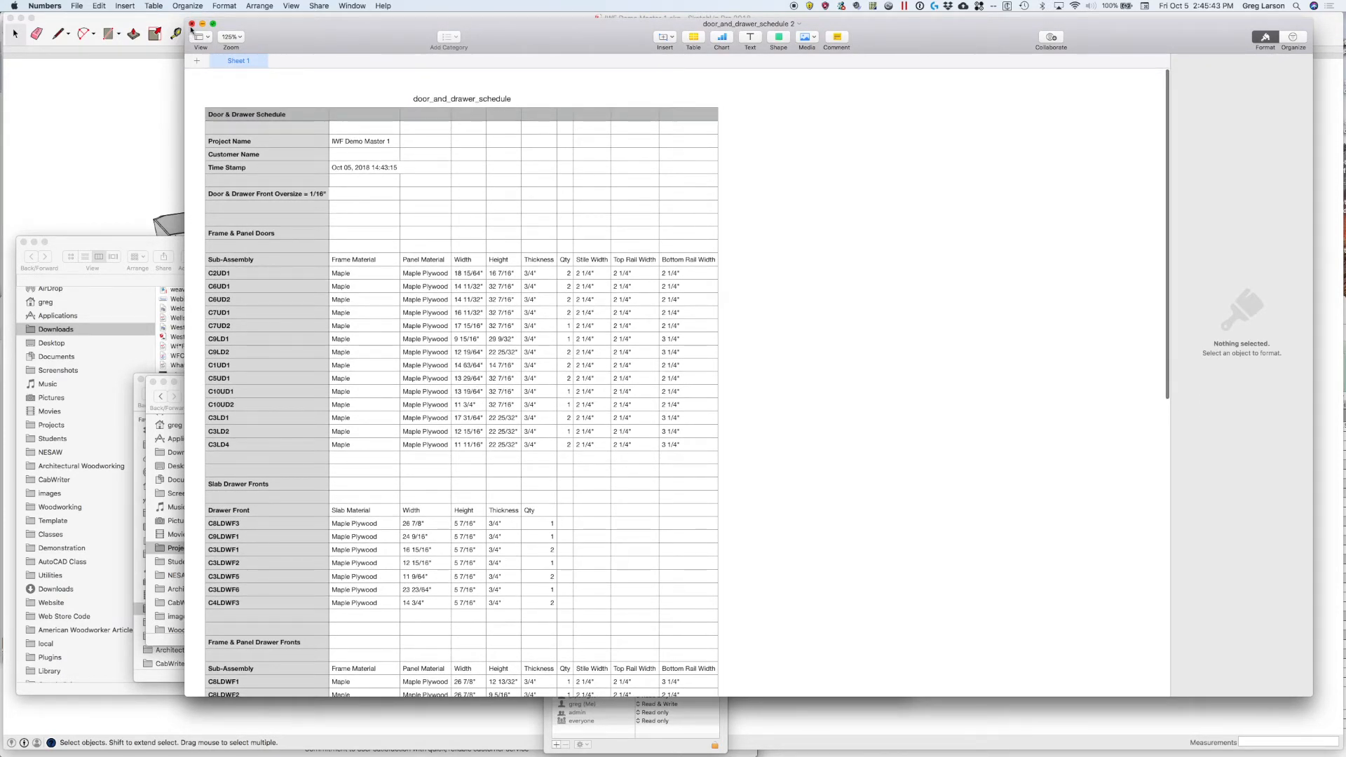
left_click(191, 24)
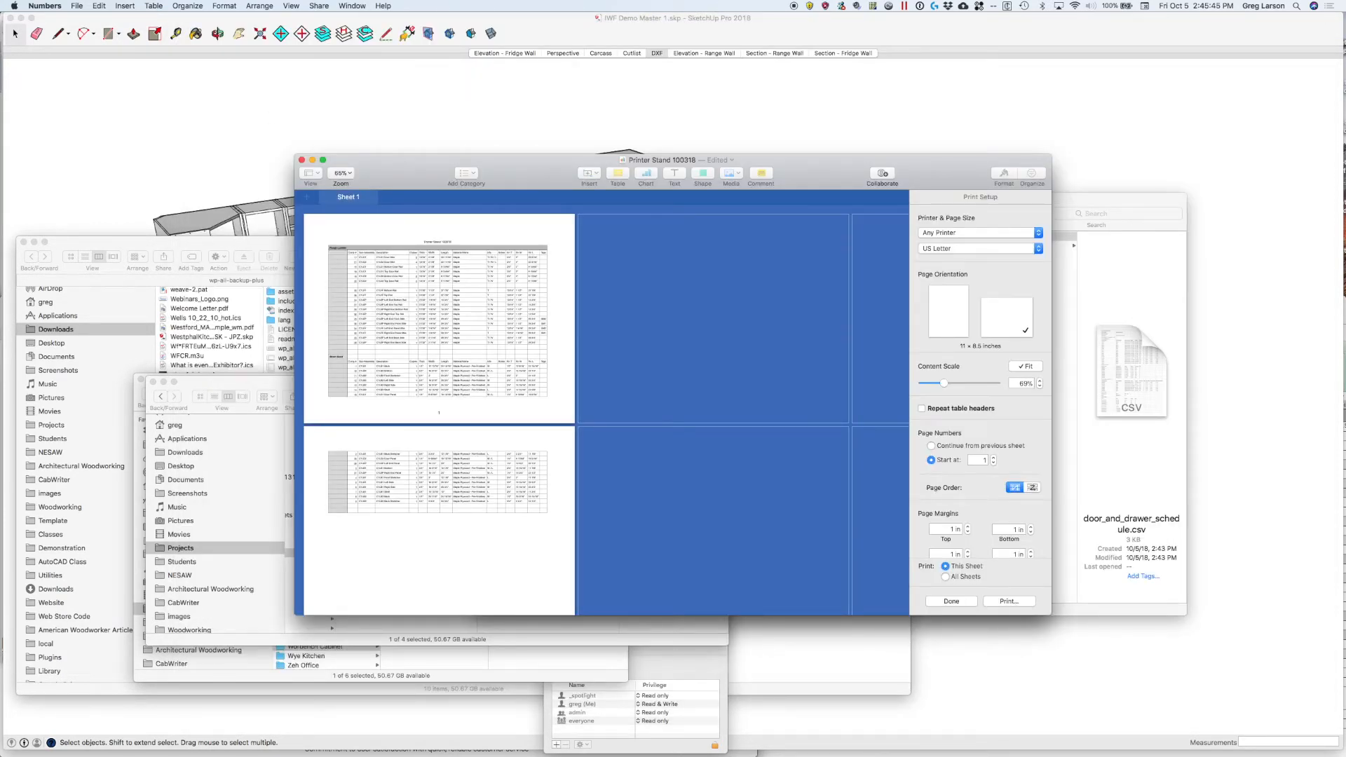
- In Finder, open the DXF Files folder and preview 0.75in_Maple Plywood.dxf
left_click(96, 749)
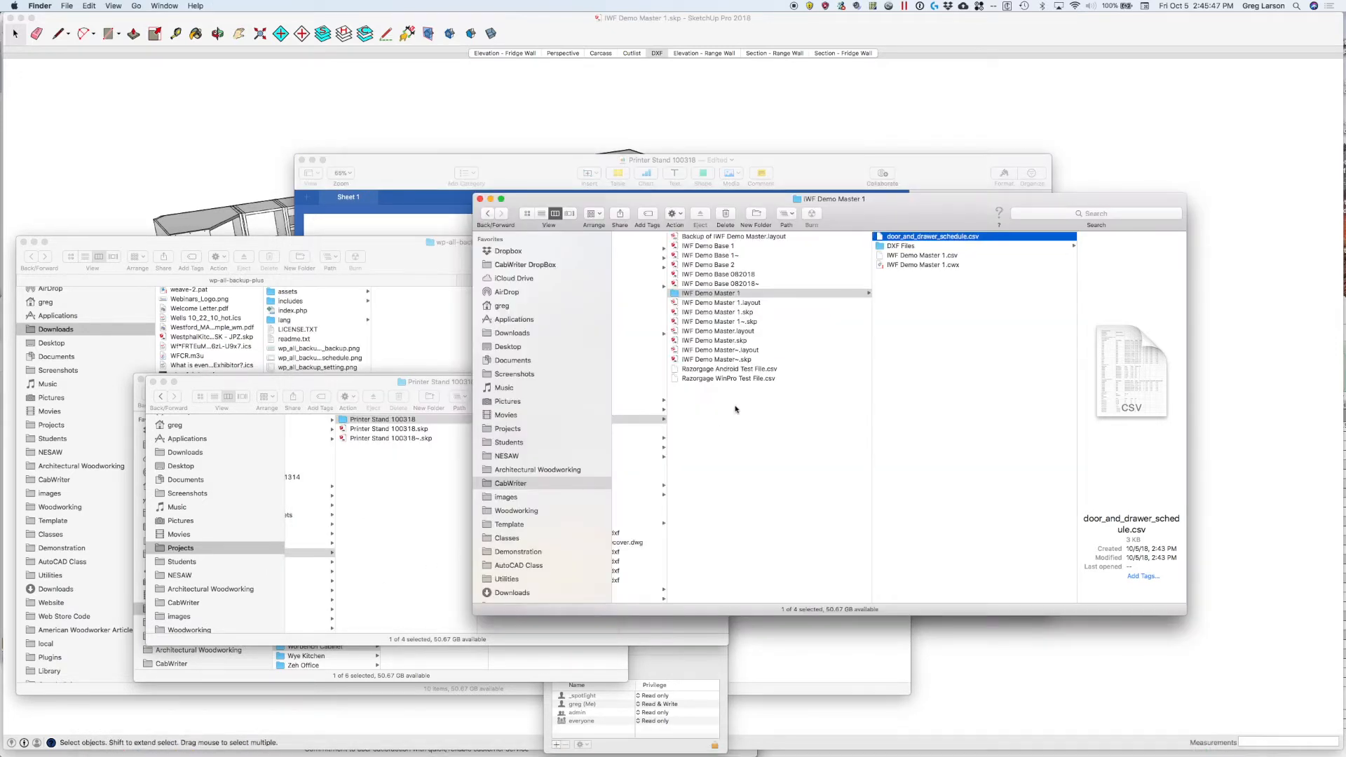
left_click(902, 246)
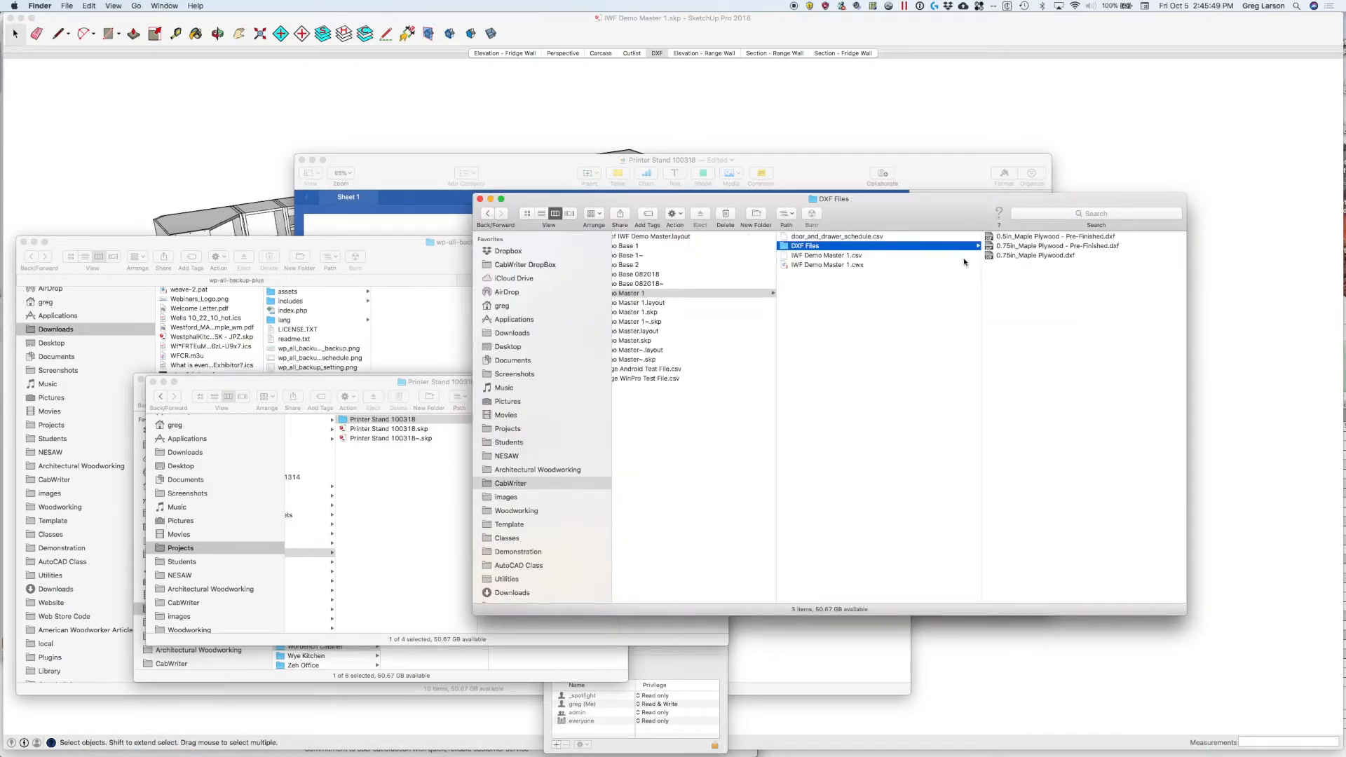
left_click_drag(846, 187, 826, 187)
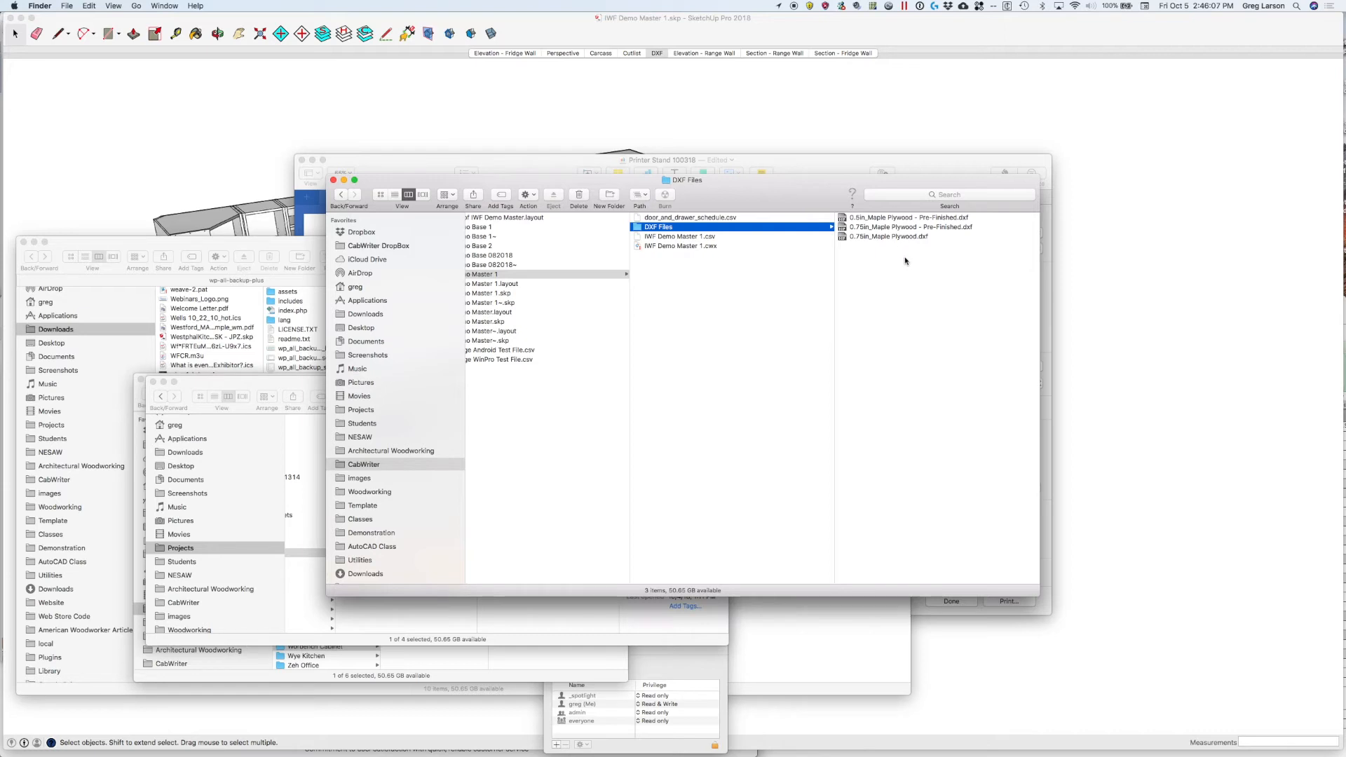
left_click_drag(807, 194, 896, 238)
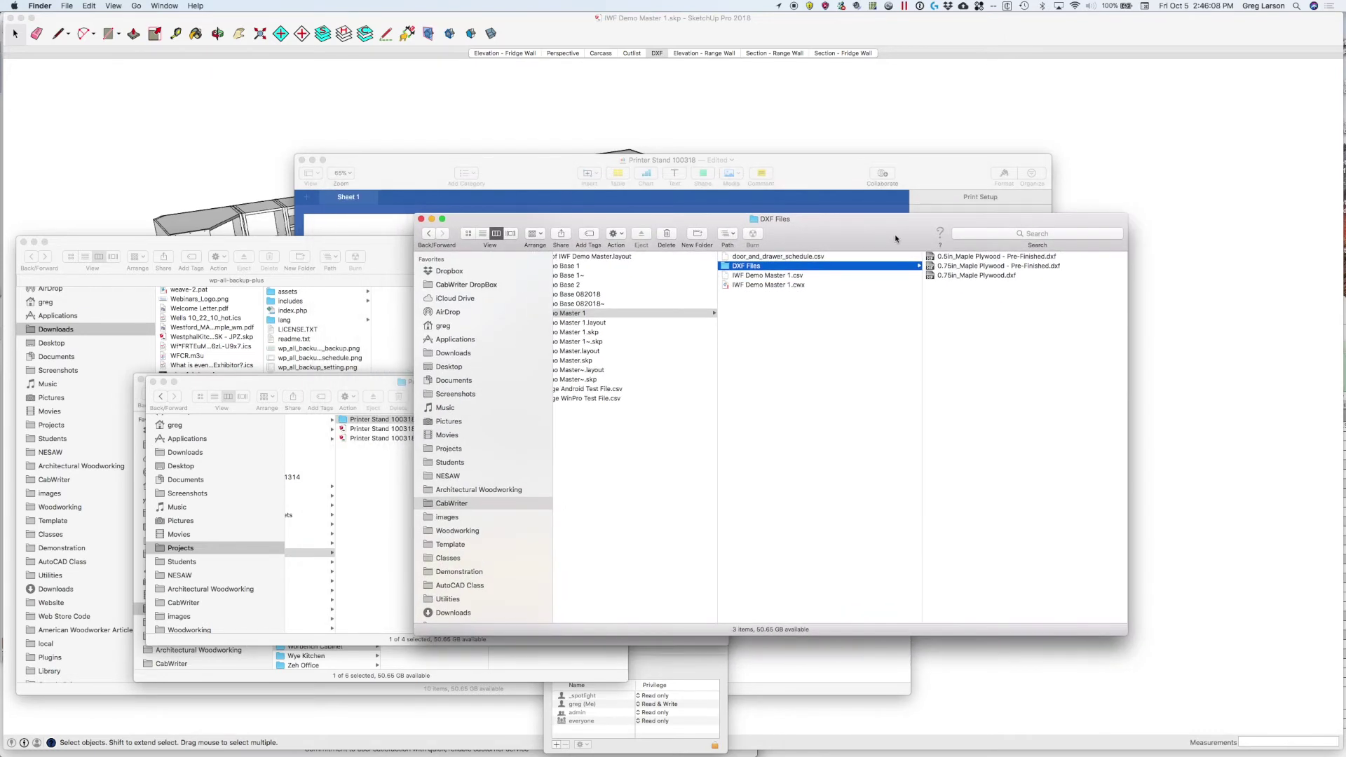
left_click(976, 278)
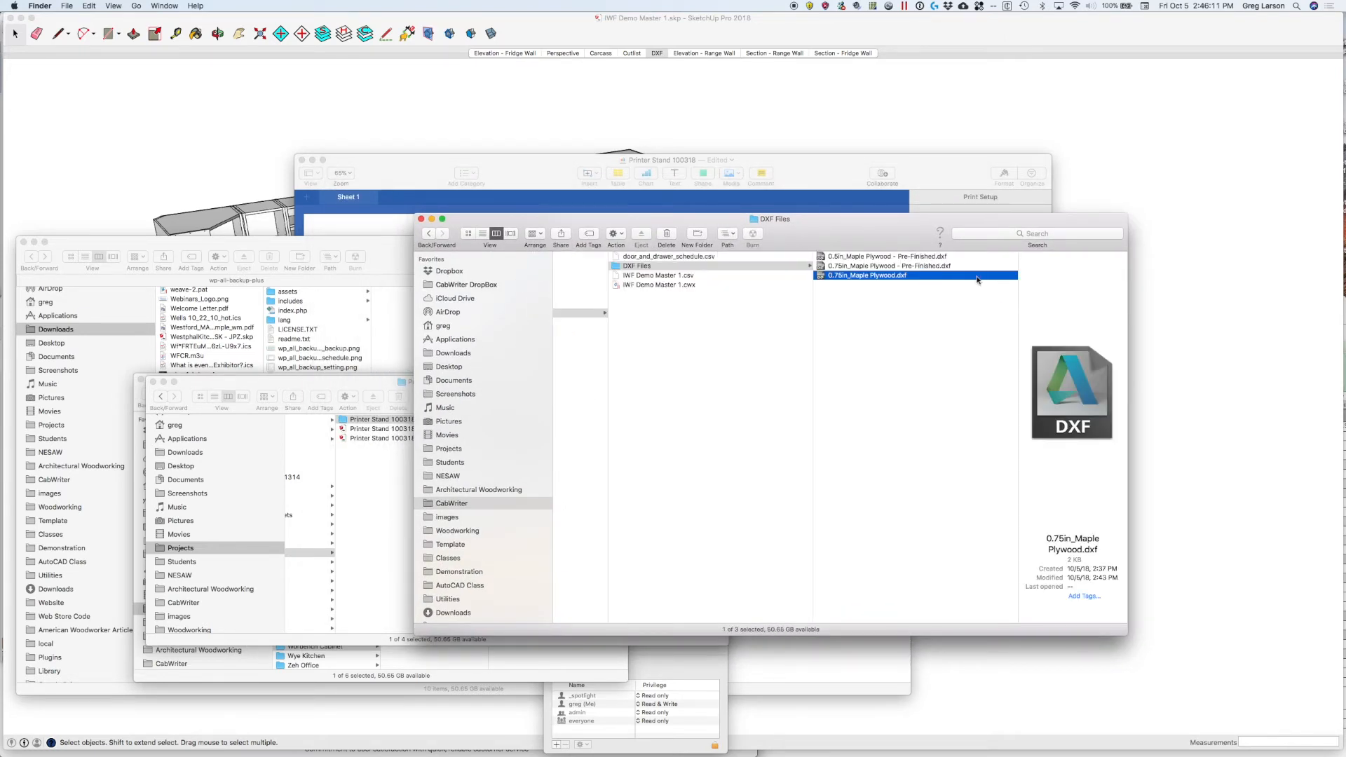